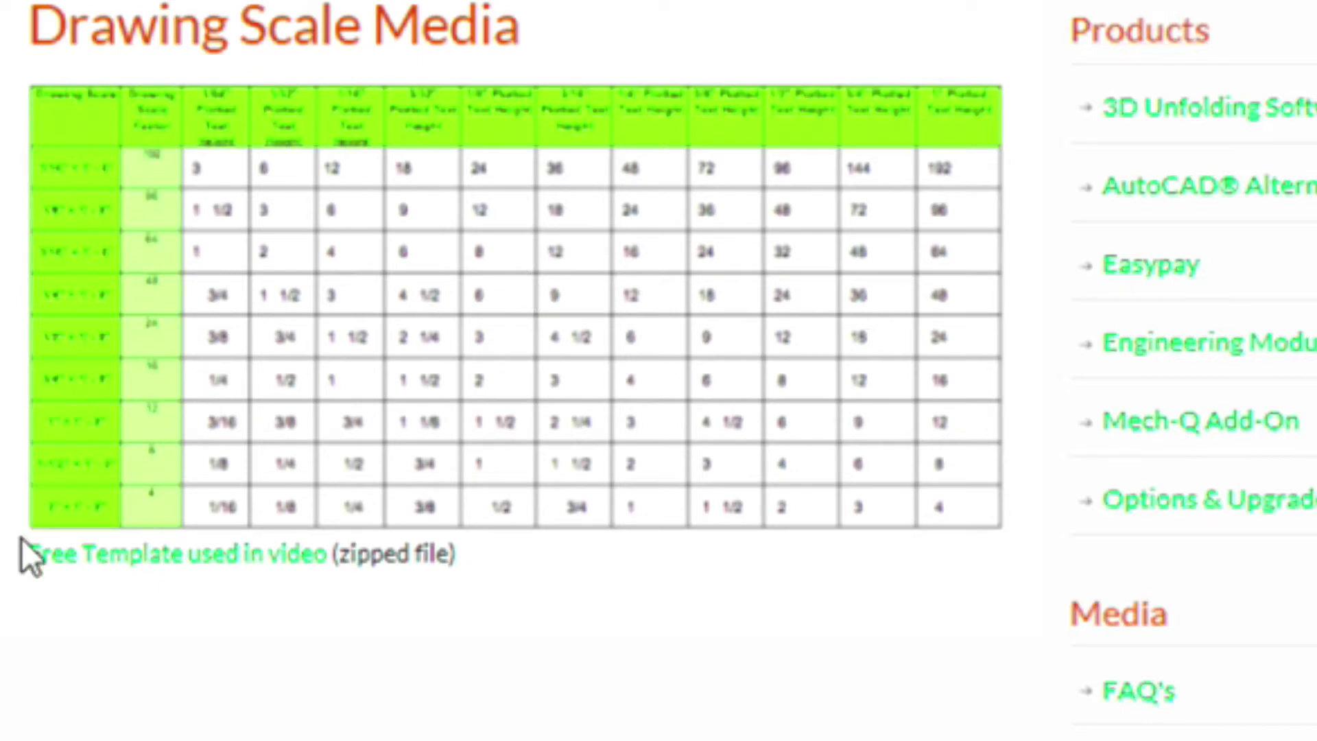
Step: Download the free template used in the video and save it as the zipped file mysheet811
left_click(230, 561)
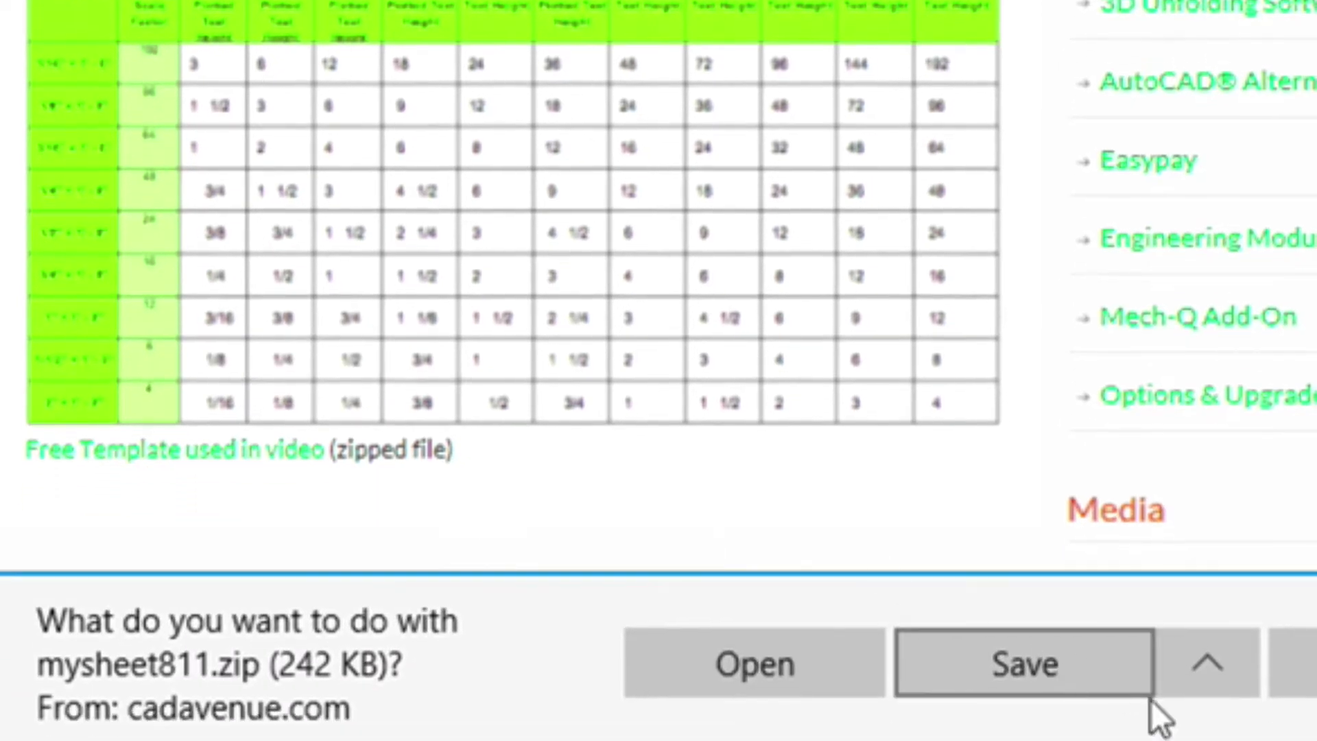
left_click(1220, 662)
left_click(1155, 595)
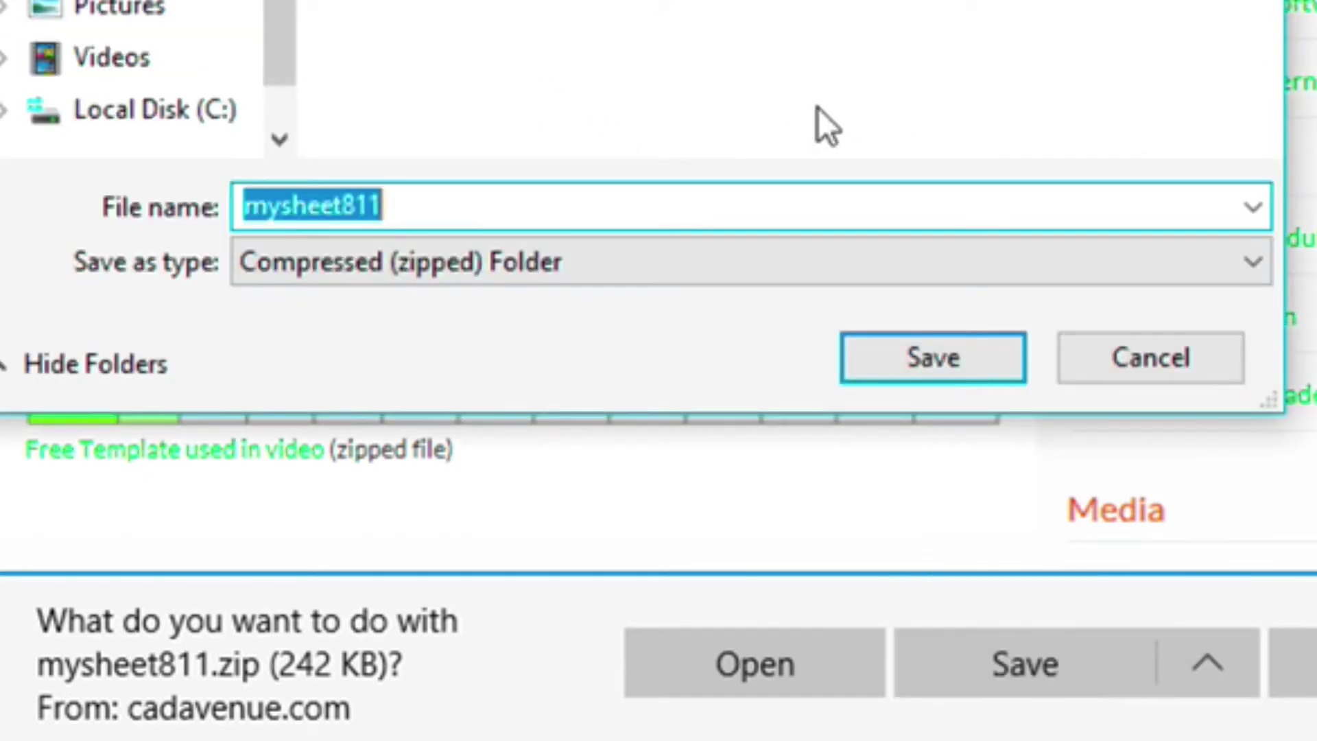
left_click(982, 356)
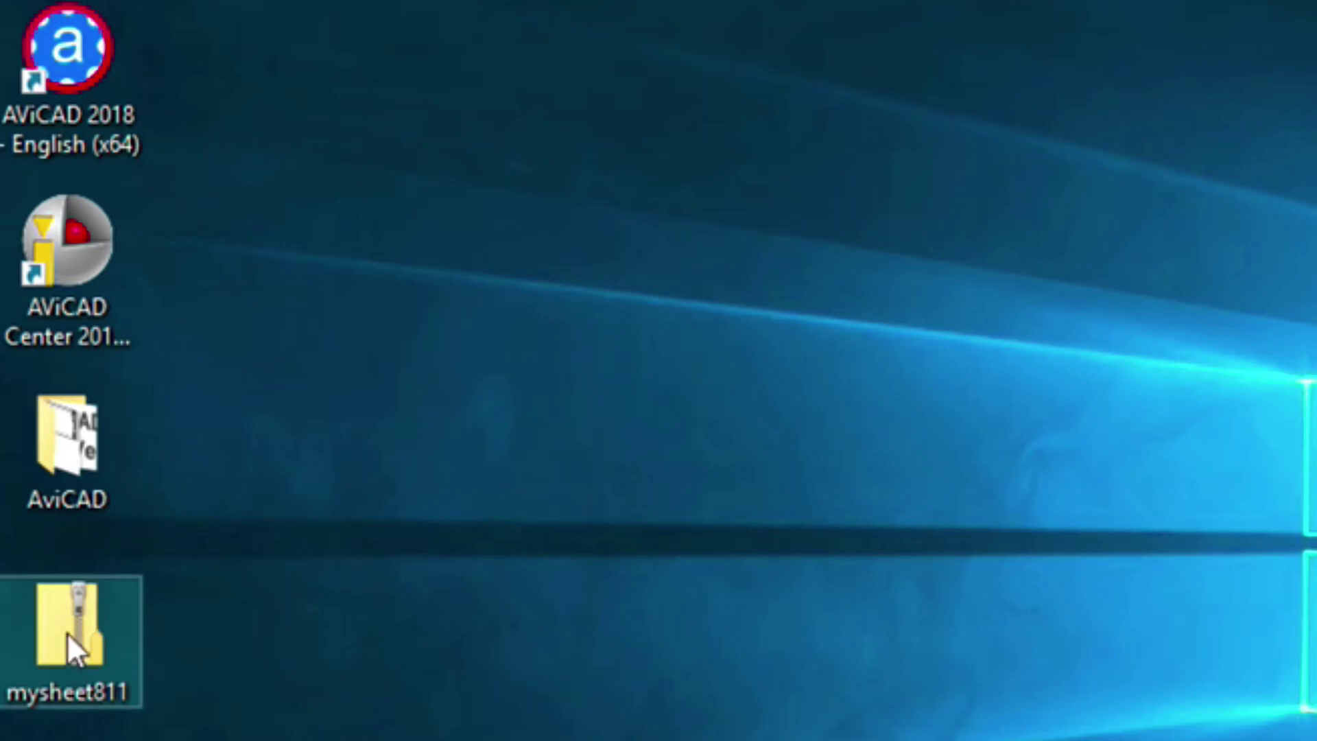
Step: Extract the Plotting template from mysheet811 to the desktop and delete the zipped file
double_click(69, 627)
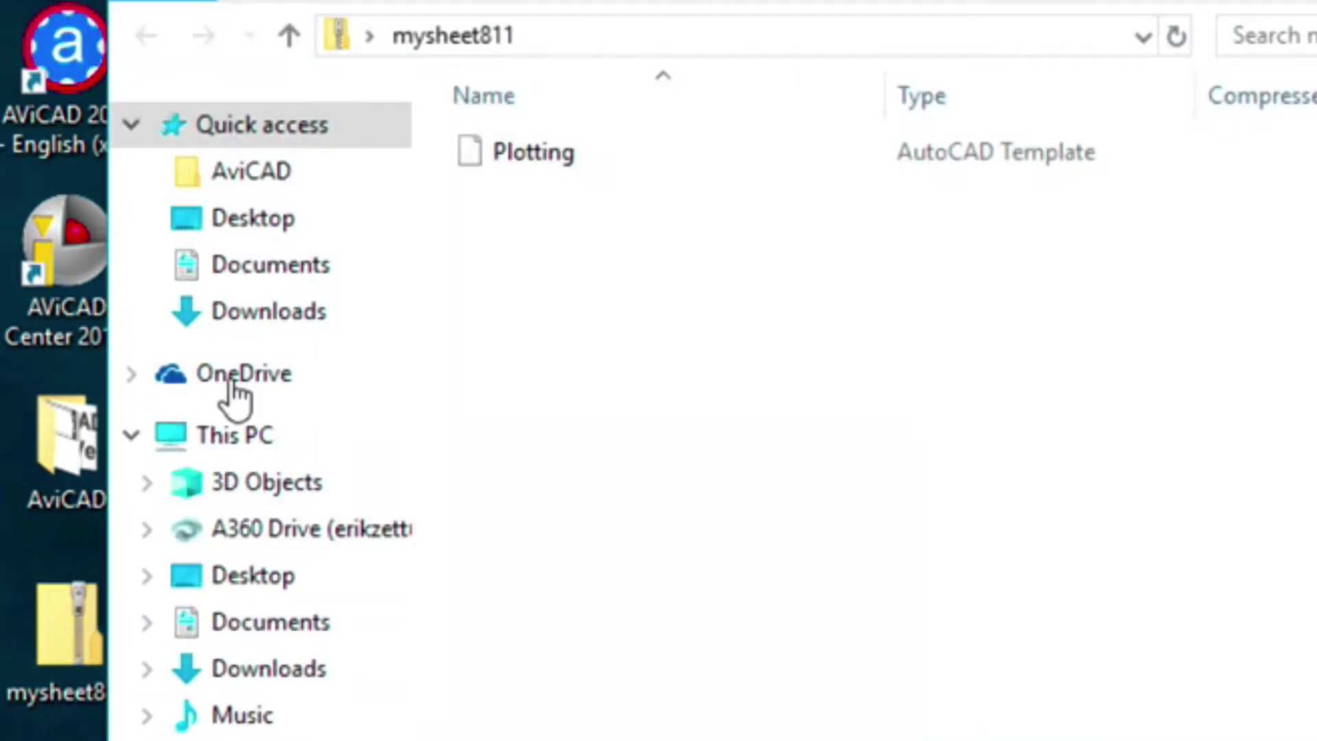
left_click_drag(497, 158, 68, 630)
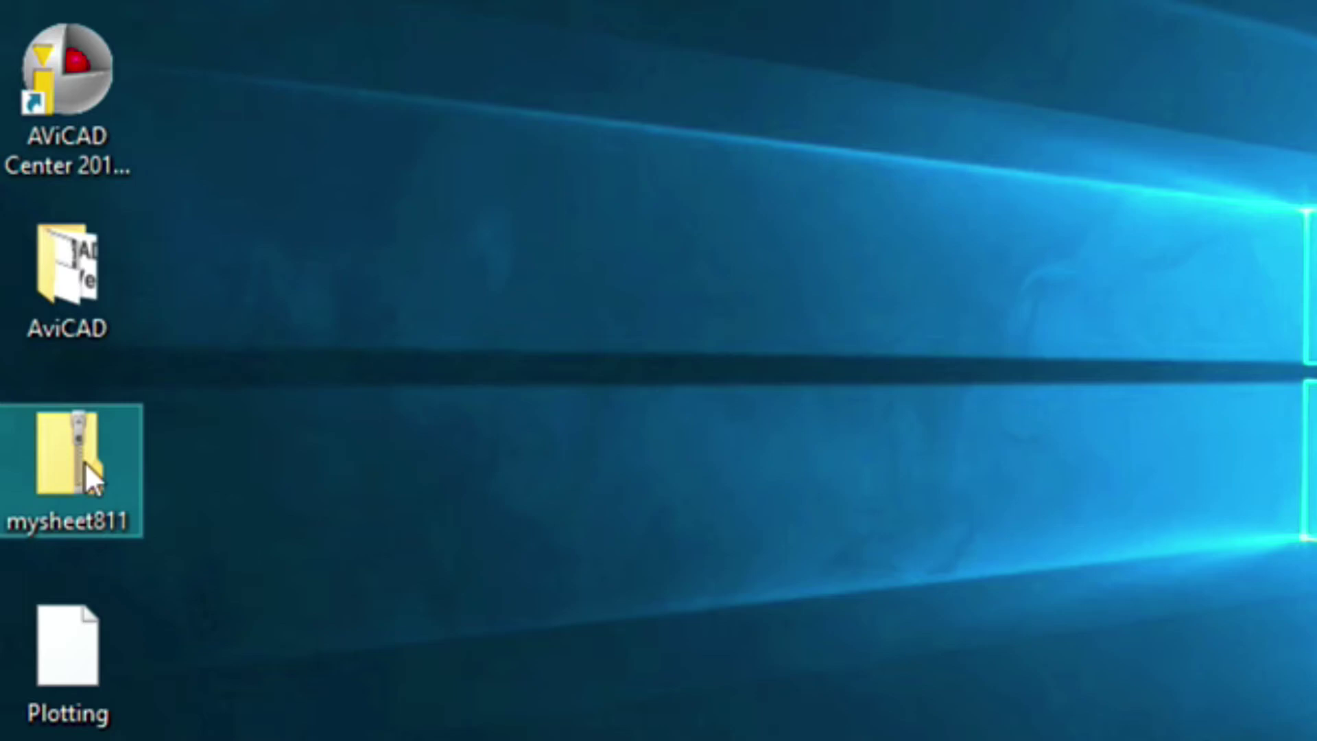
key("Delete")
left_click_drag(71, 634, 224, 56)
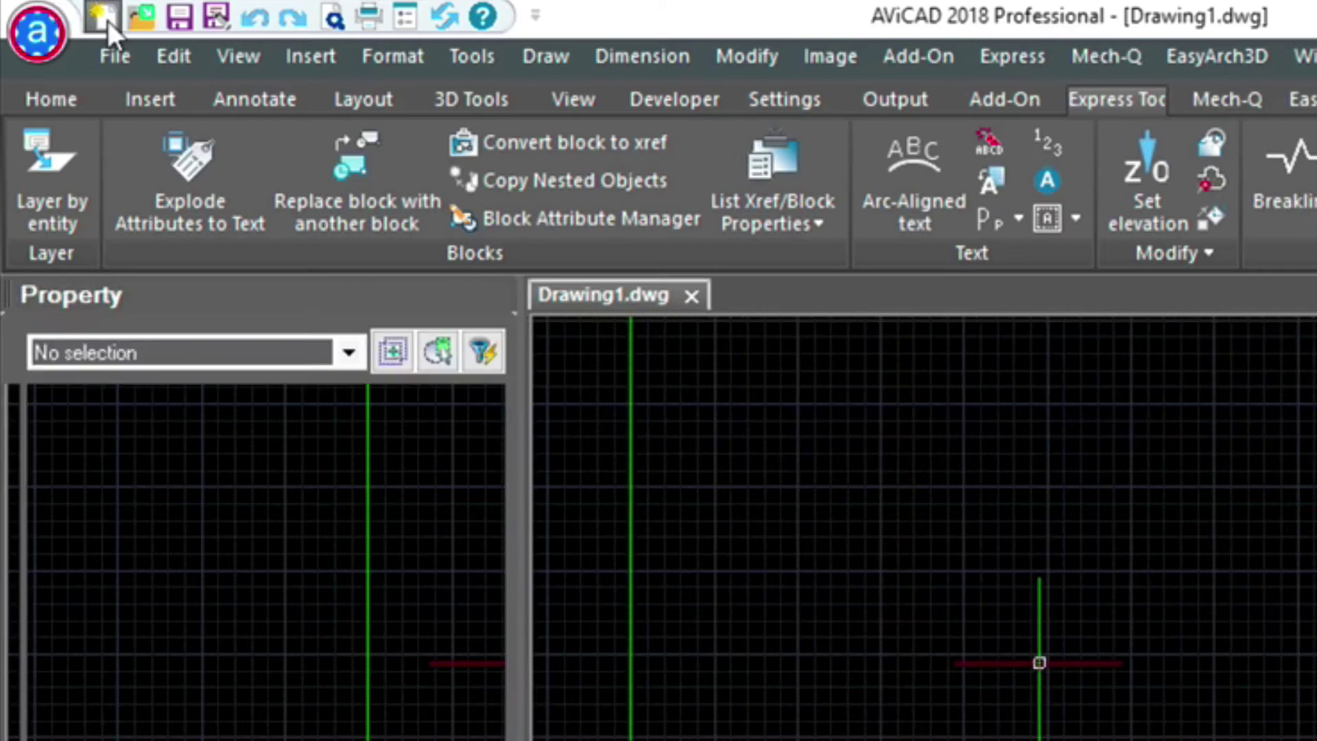
Step: Start a new drawing from the Plotting template stored on the desktop
left_click(109, 22)
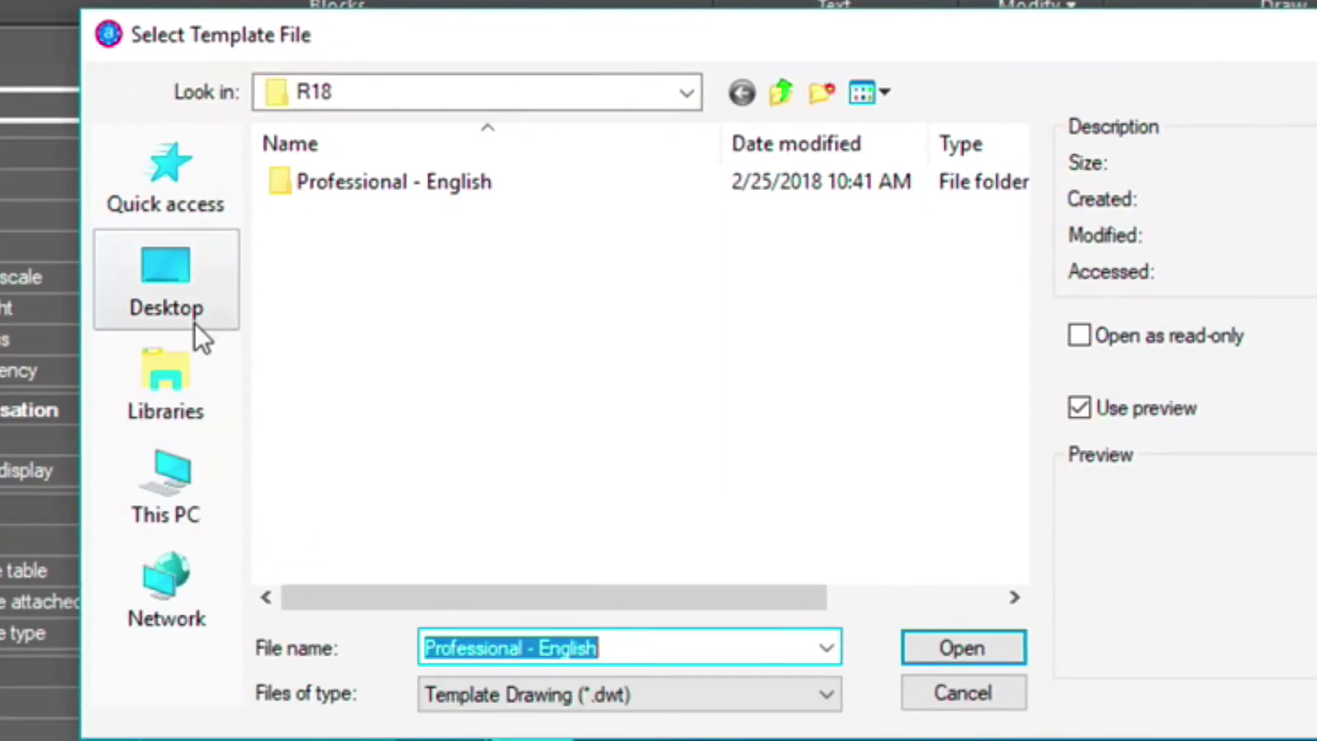
left_click(177, 300)
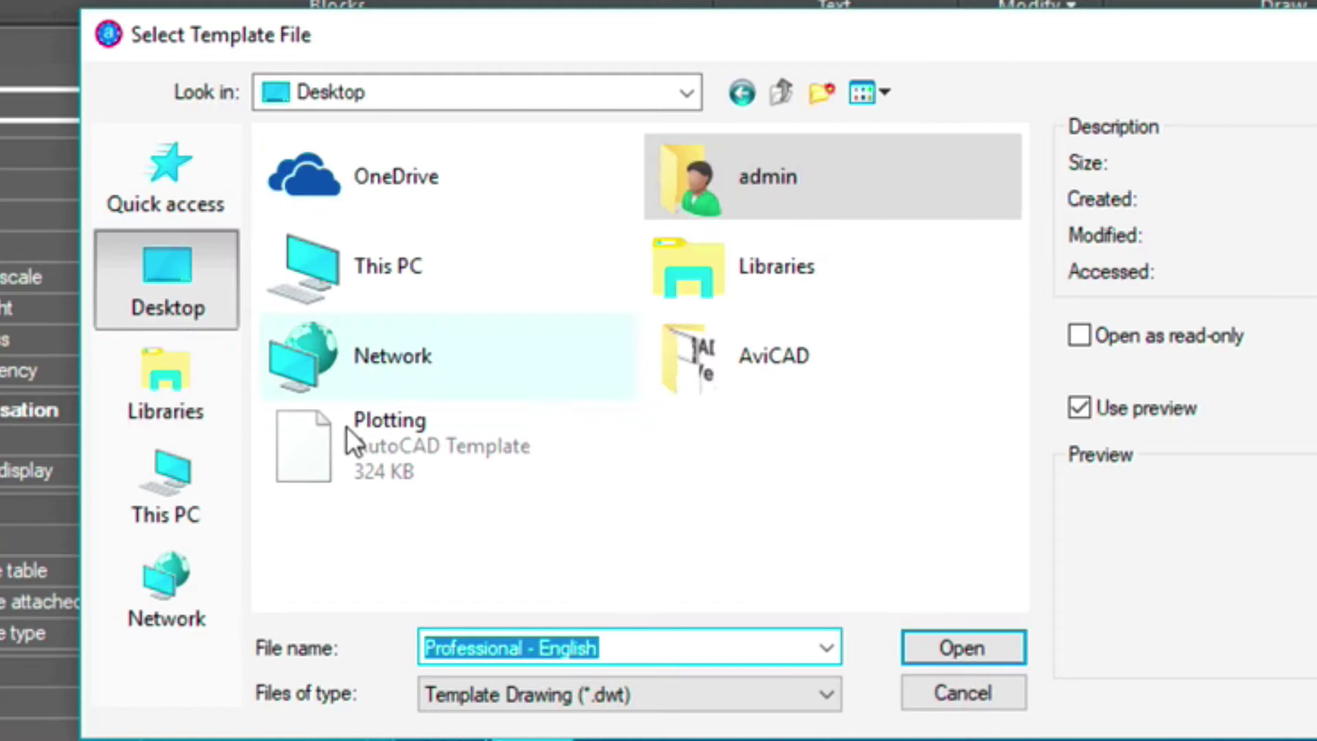
left_click(413, 435)
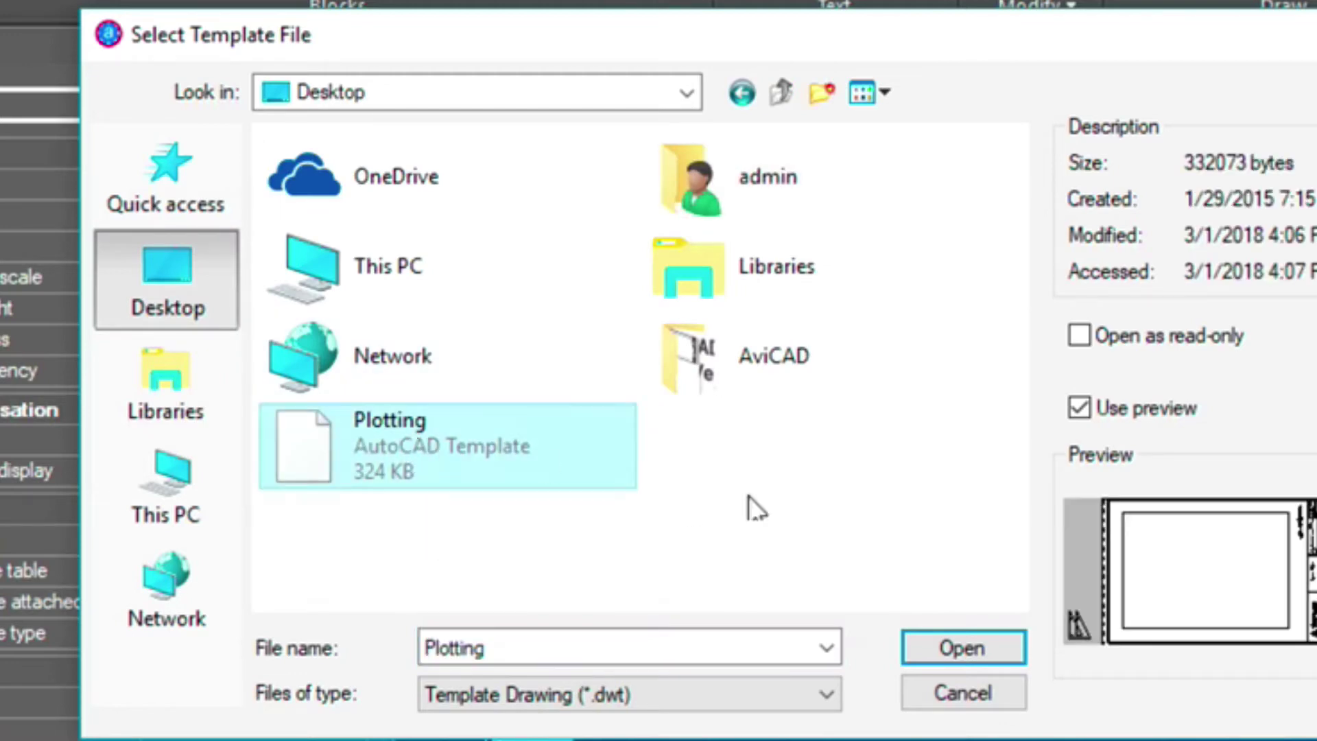
left_click(962, 644)
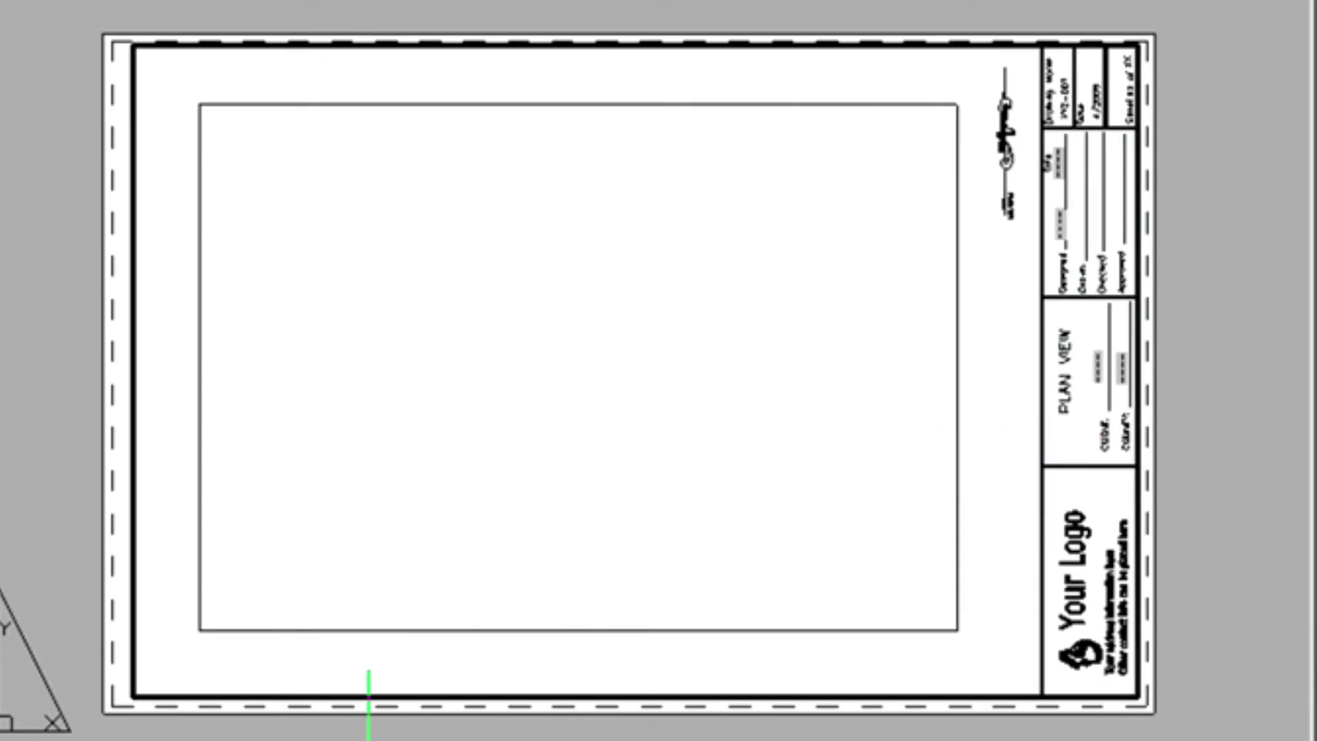
Step: Delete the "Your Logo" text and the placeholder logo symbol from the title block's logo cell
type("z")
key("Return")
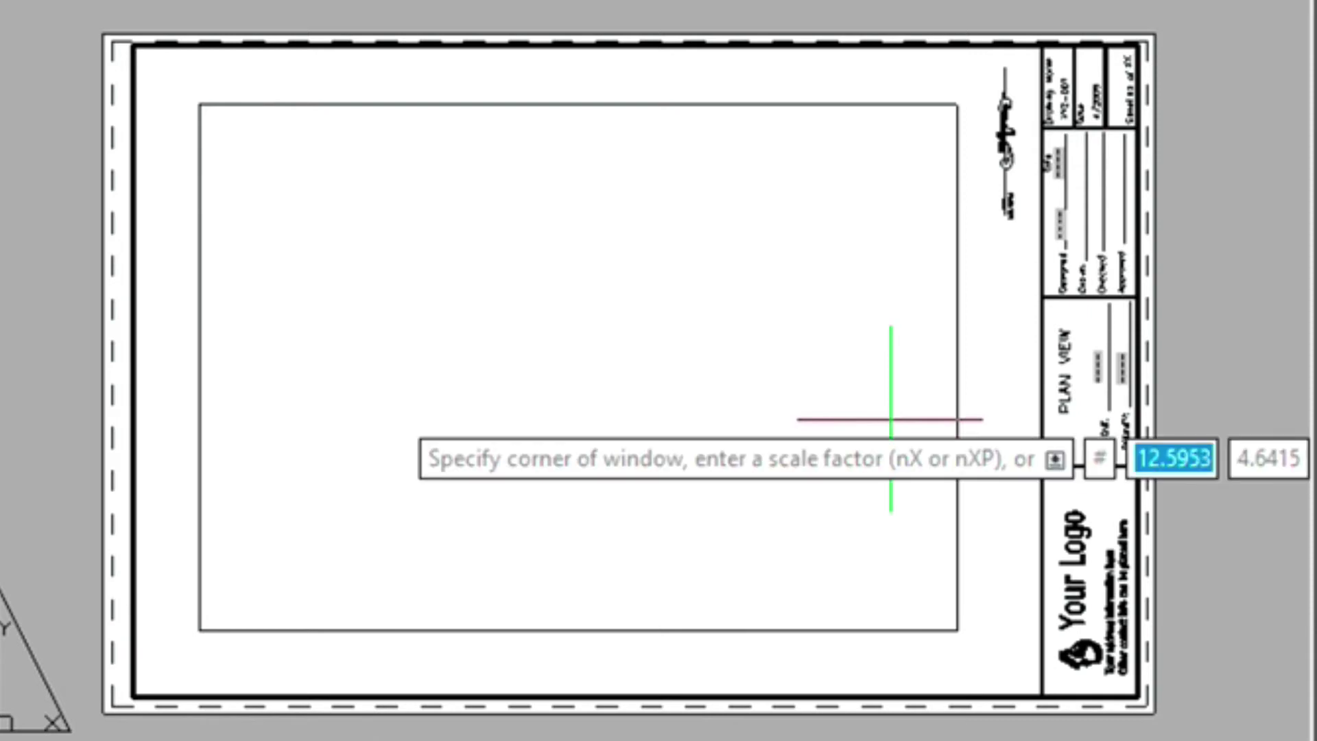
left_click(881, 419)
left_click(1172, 716)
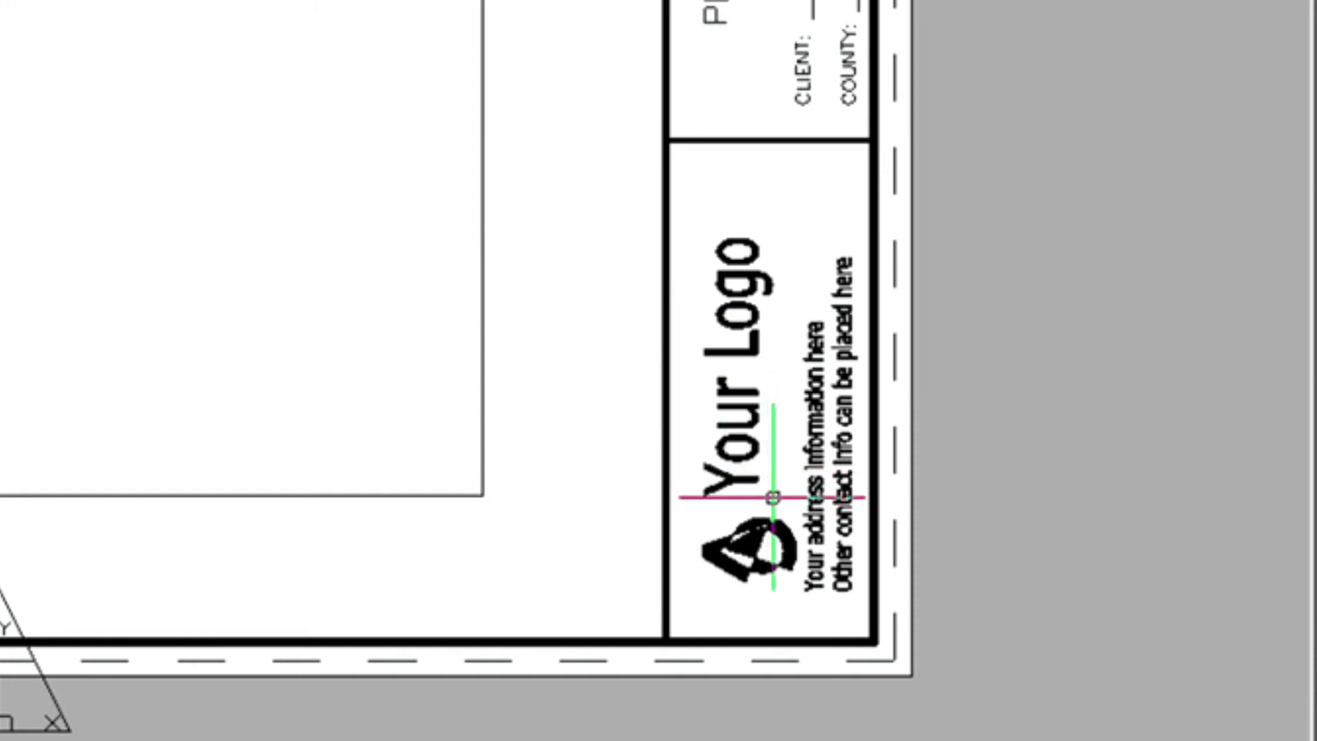
left_click(707, 187)
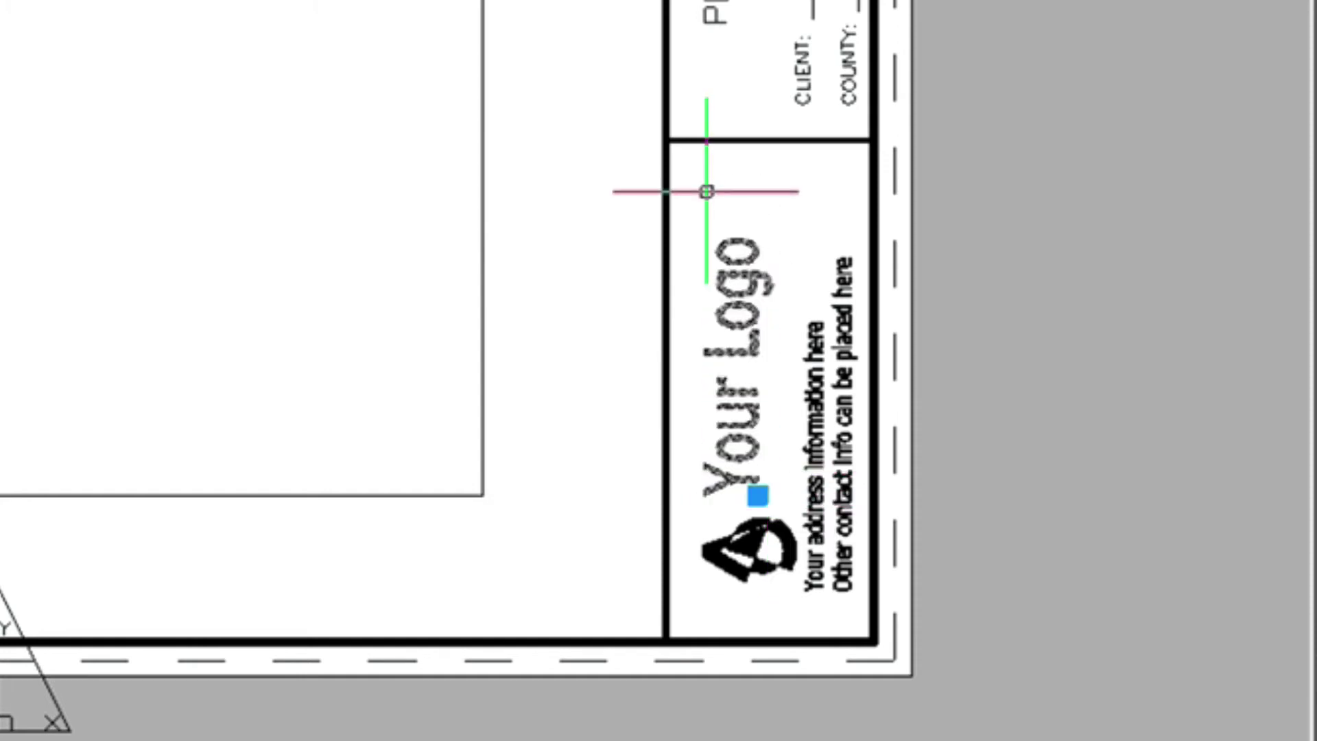
key("Delete")
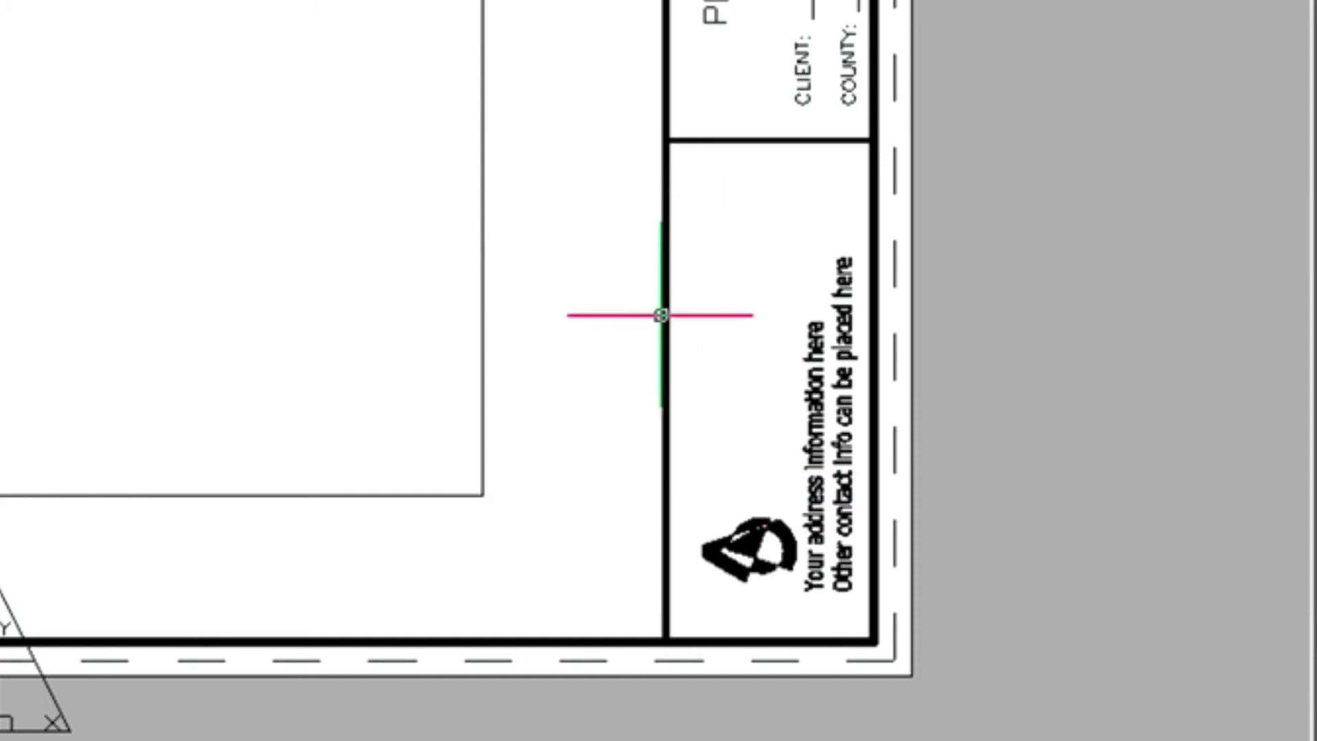
left_click(750, 535)
key("Delete")
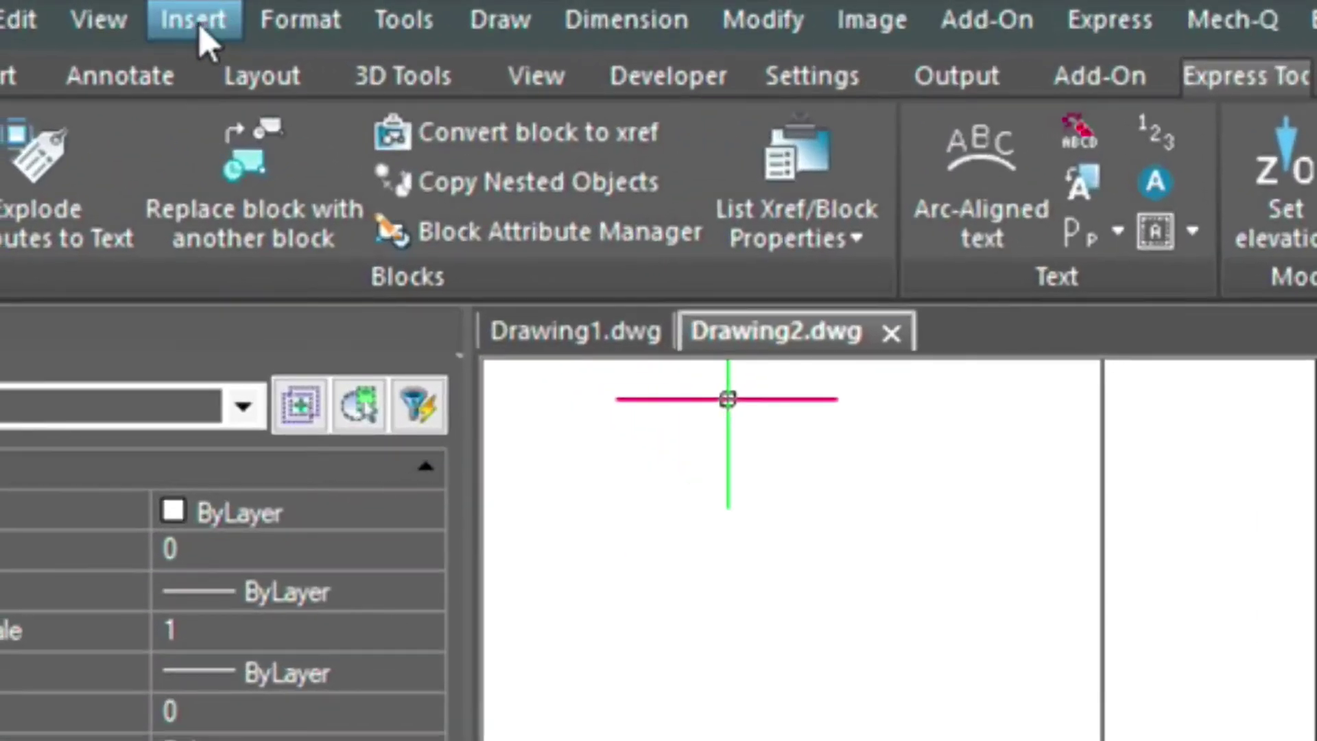
Step: Attach the logo.png image from the desktop with insertion point, scale and rotation all specified on screen
left_click(96, 11)
left_click(240, 224)
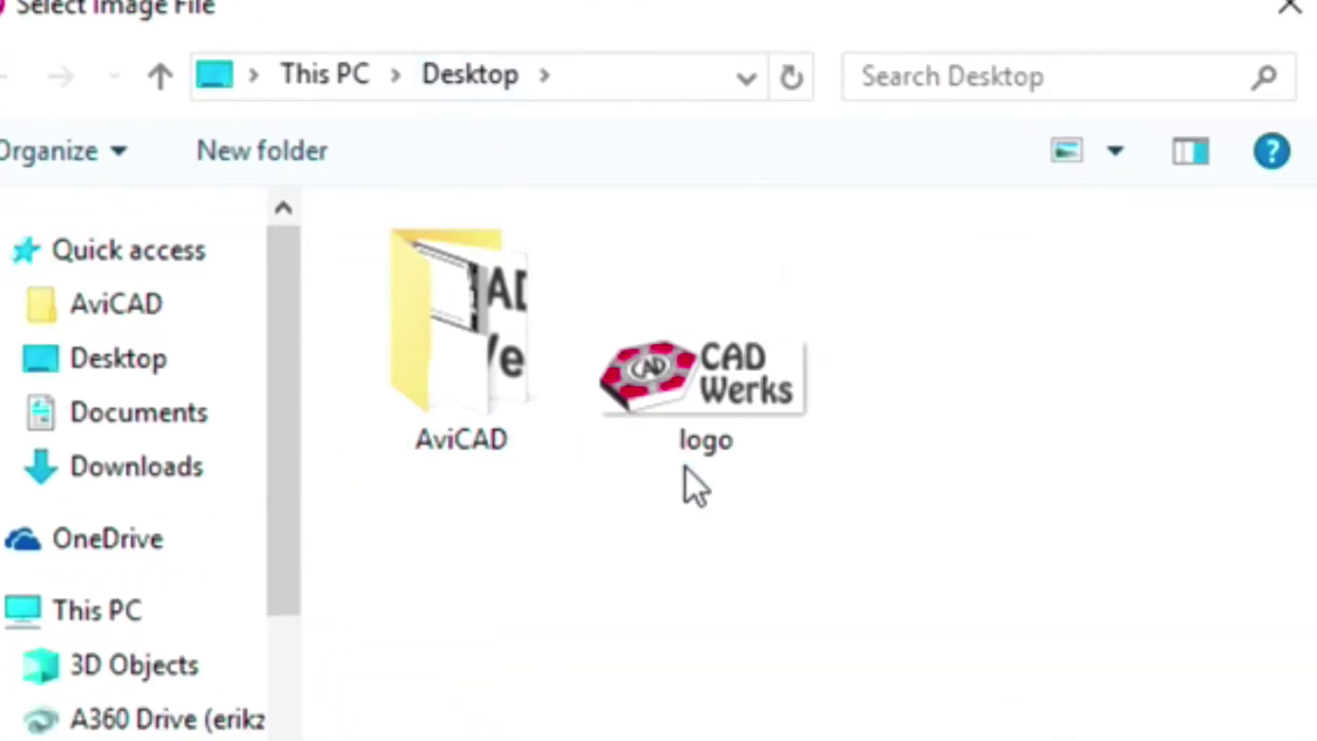
left_click(665, 382)
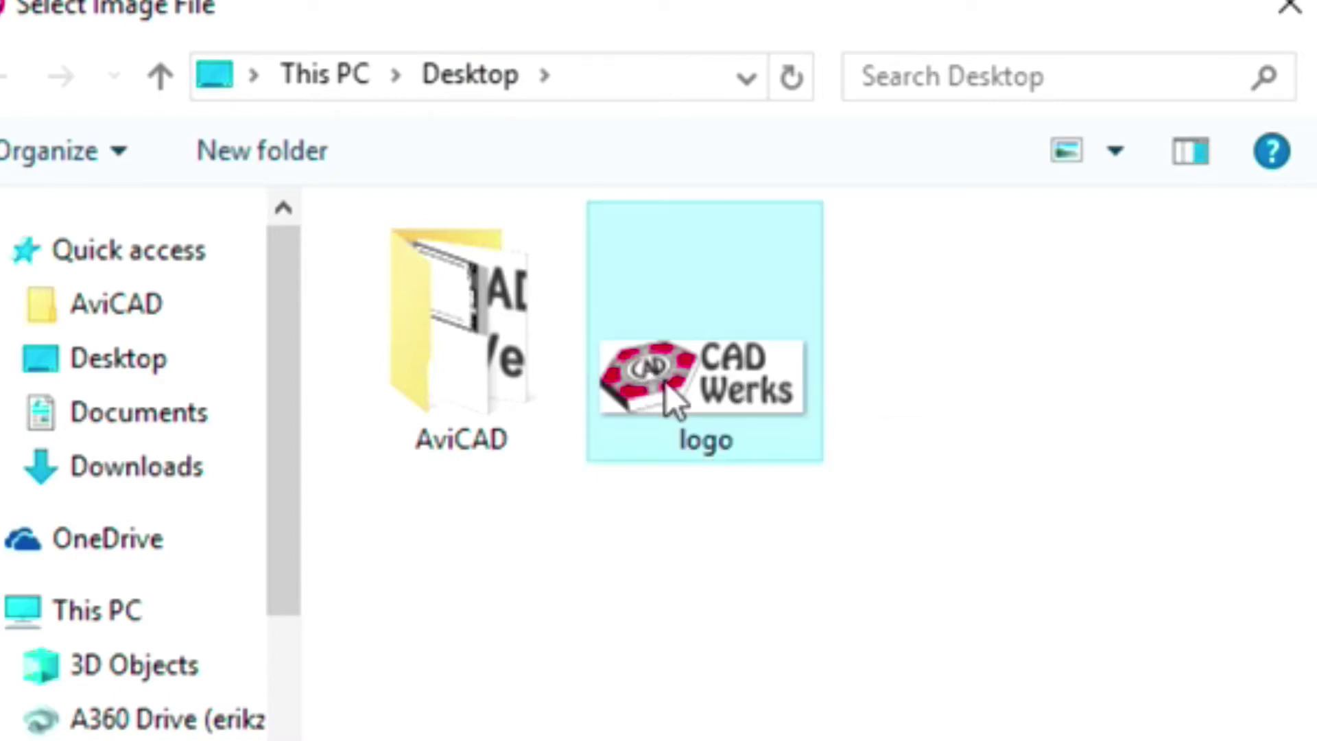
double_click(711, 363)
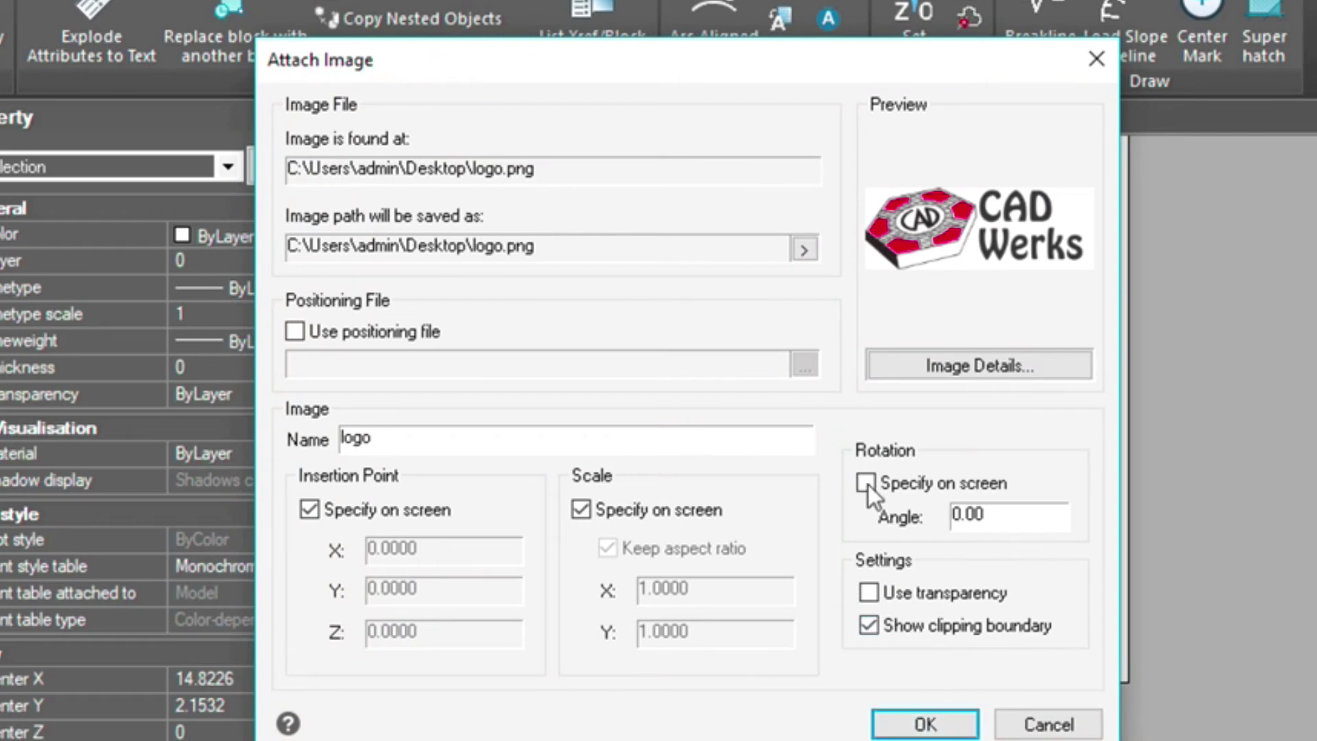
left_click(865, 482)
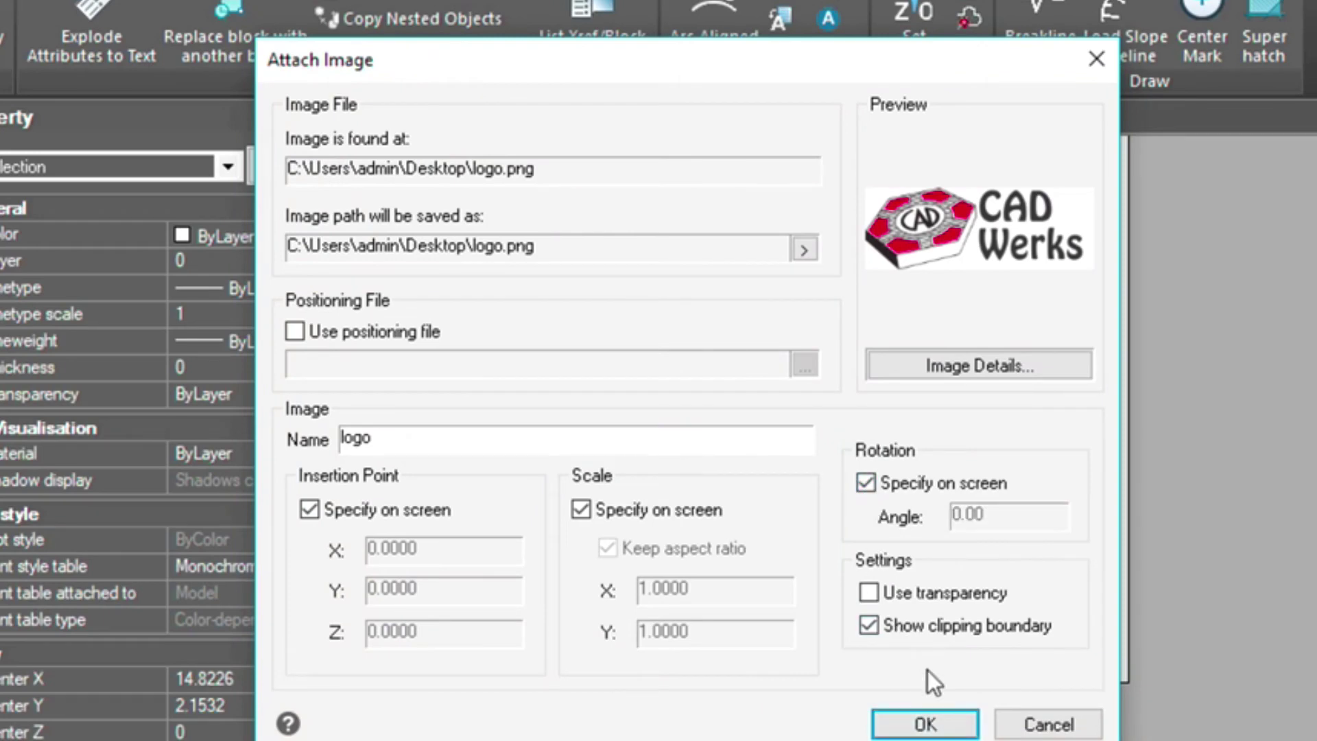
left_click(926, 722)
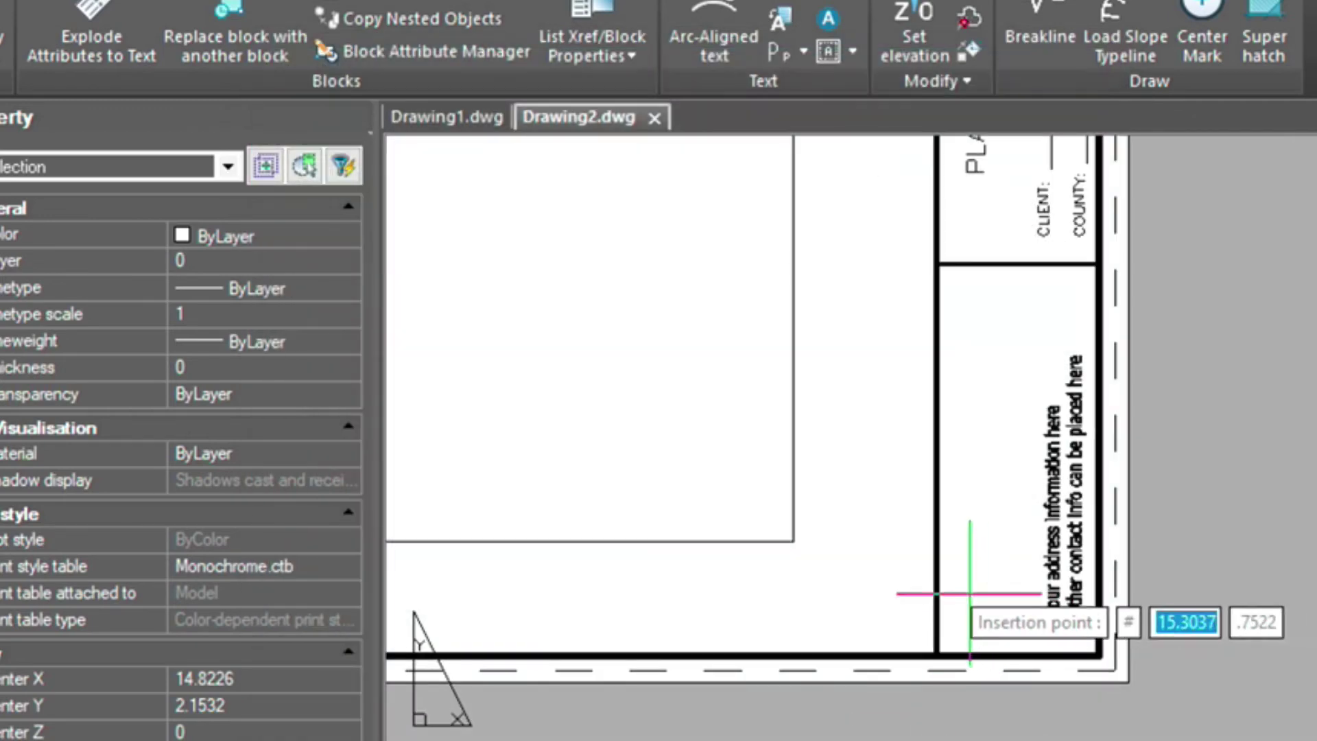
Step: Place the logo image in the empty area beside the title block, size it by eye and rotate it to read vertically upward
left_click(836, 589)
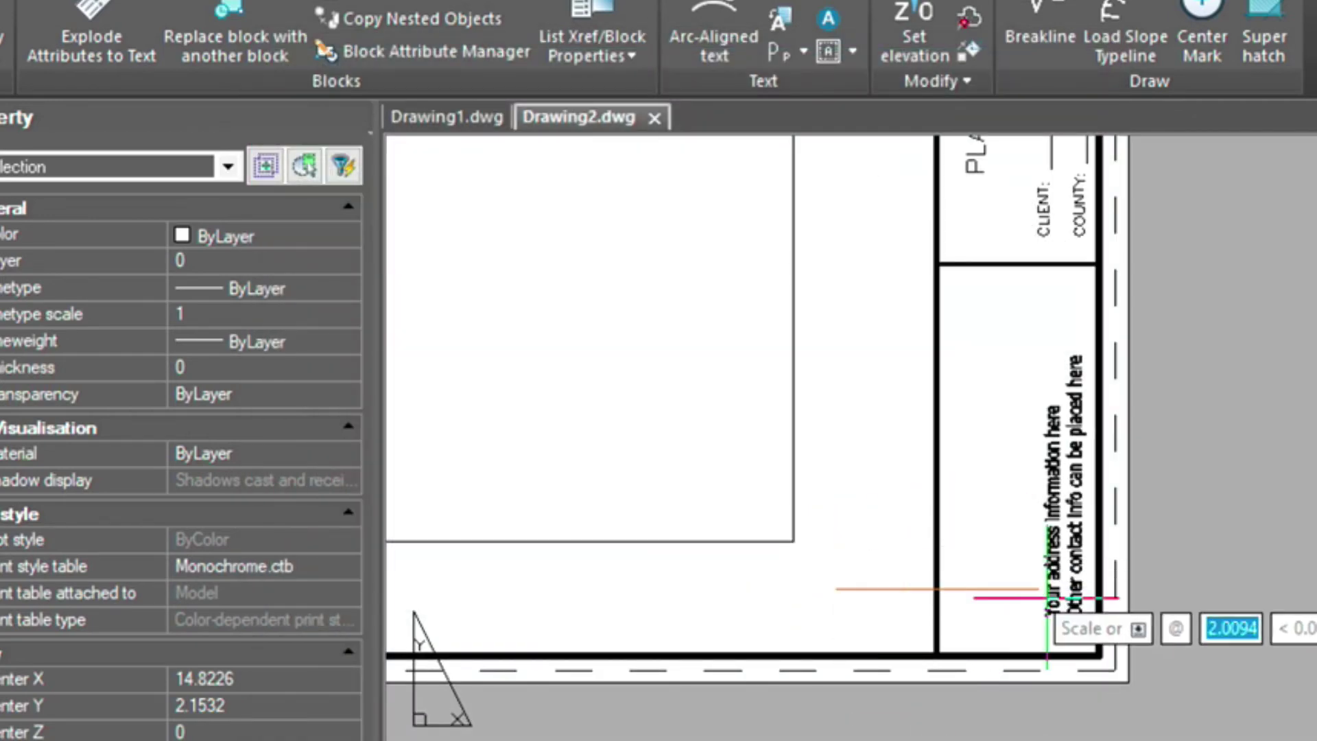
left_click(1097, 598)
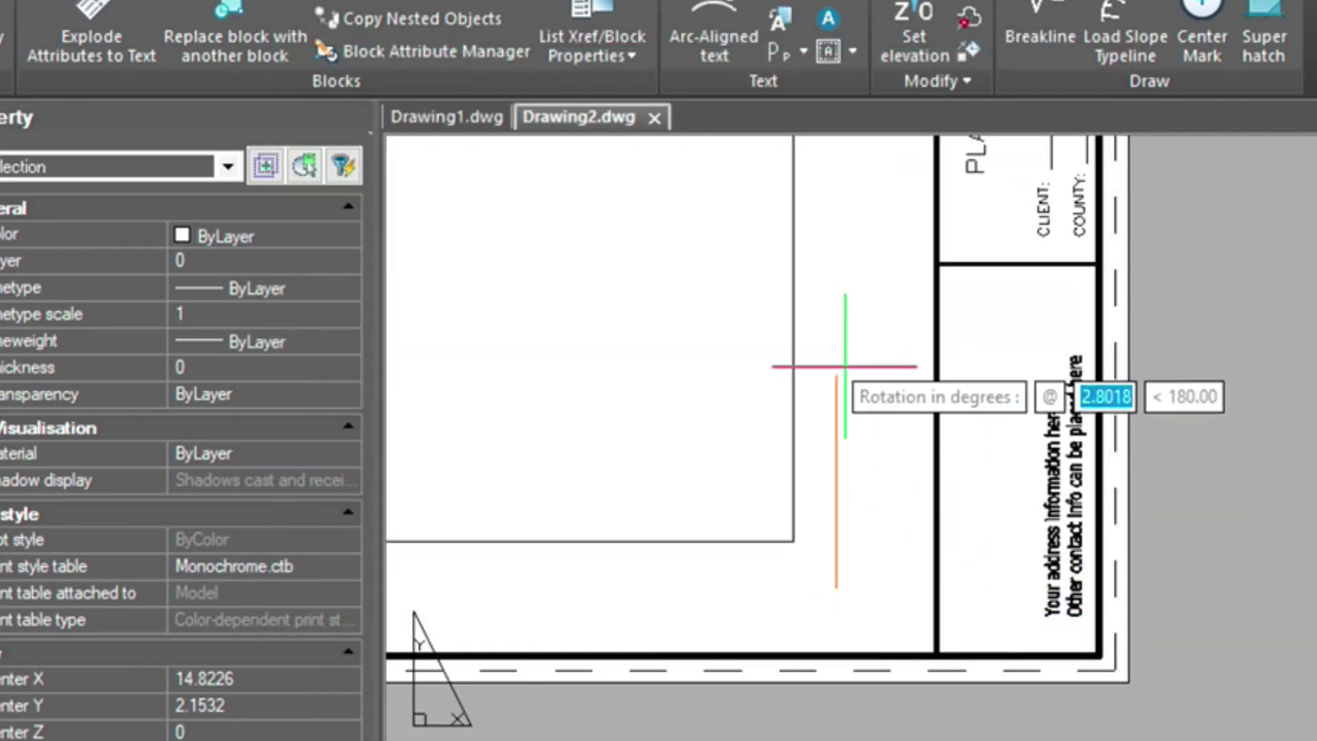
left_click(845, 365)
Step: Scale the logo image up from its lower-right corner grip to suit the title block's logo cell
left_click(836, 587)
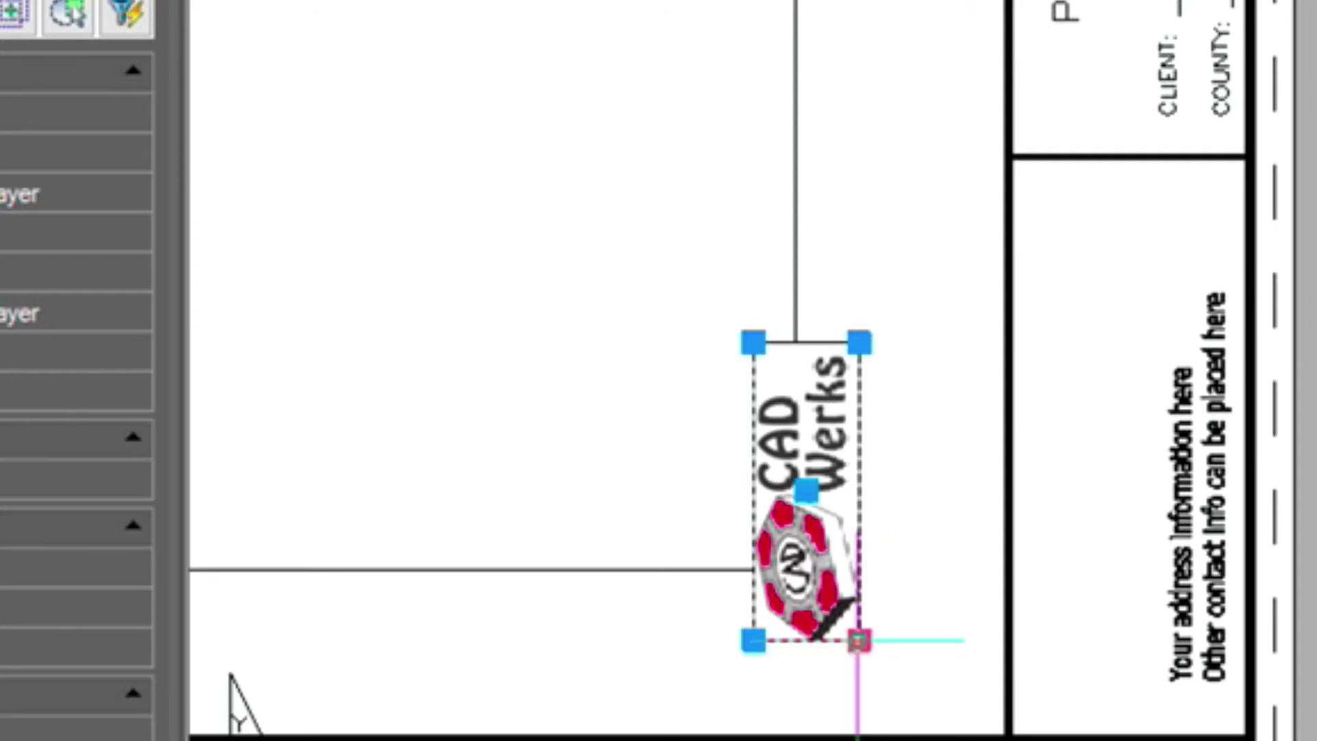
left_click(858, 641)
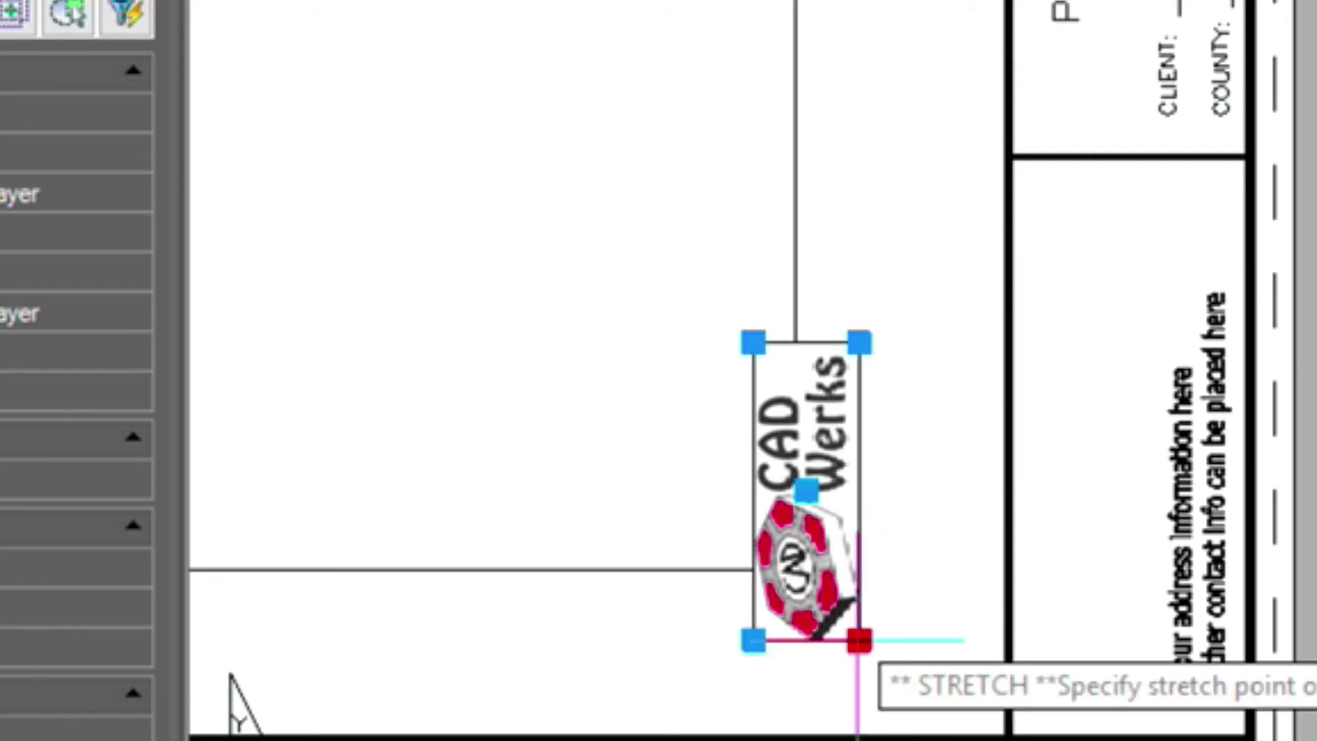
key("space")
key("space")
key("space")
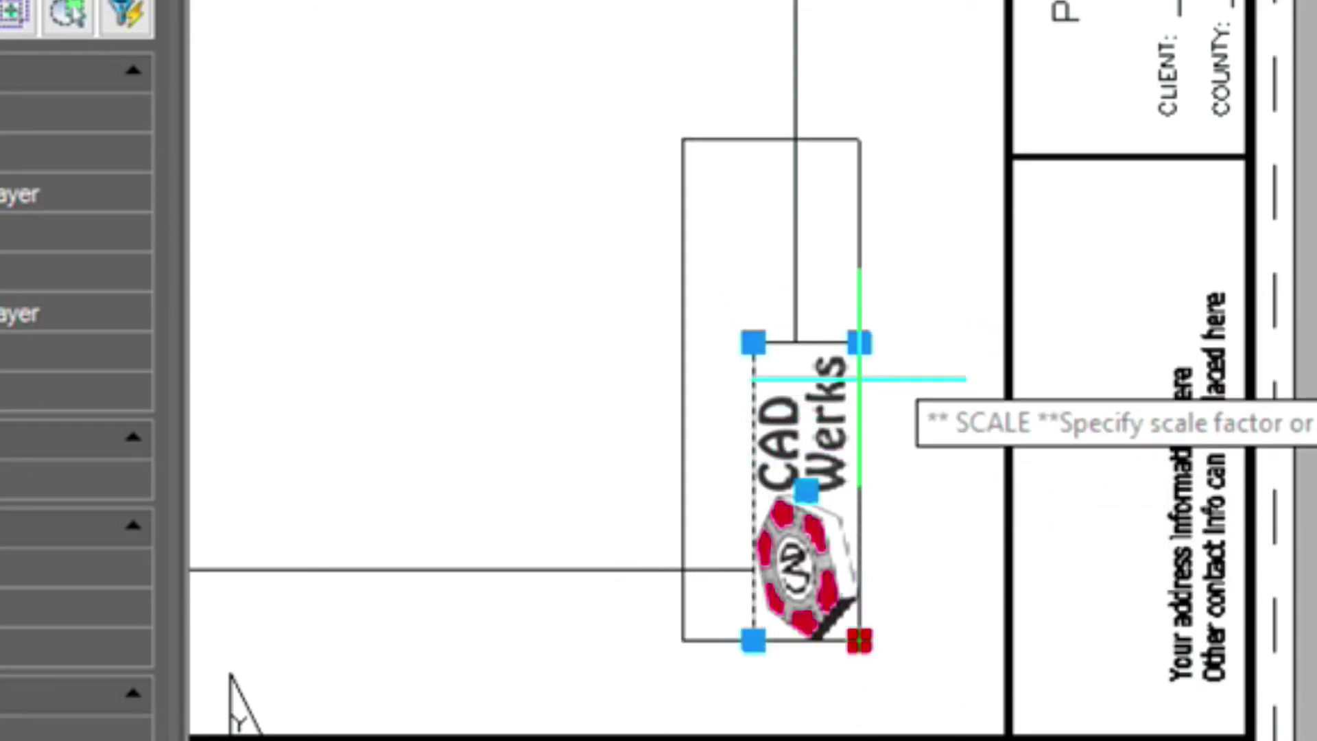
key("Escape")
Step: Move the enlarged logo image into the logo cell of the title block
type("m")
key("Return")
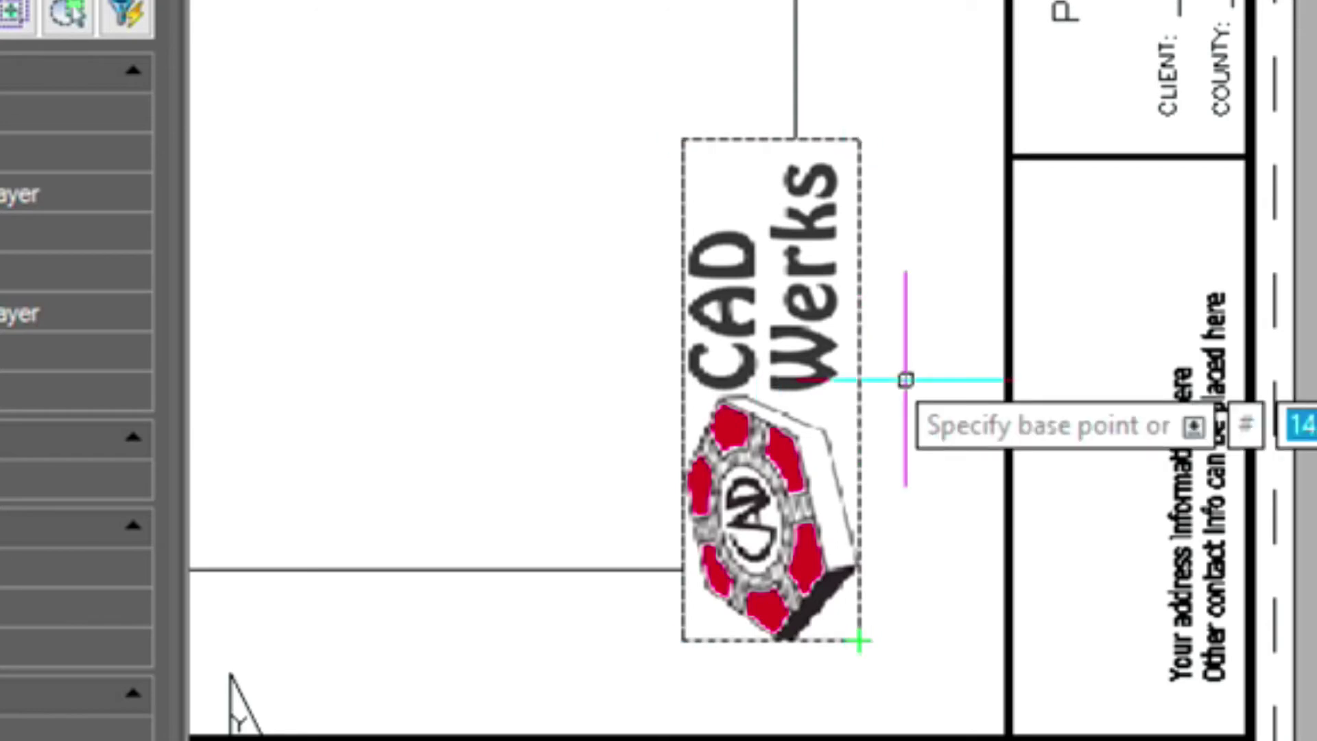
left_click(762, 348)
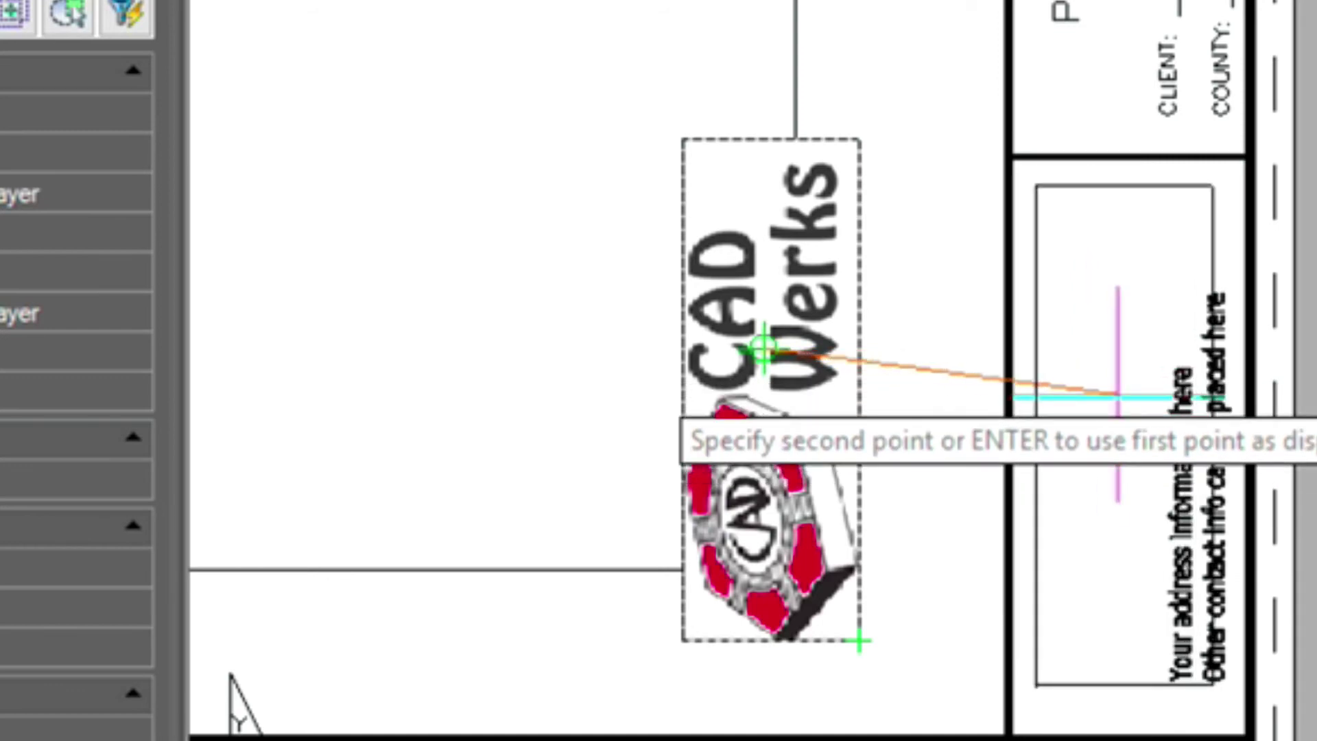
left_click(1114, 397)
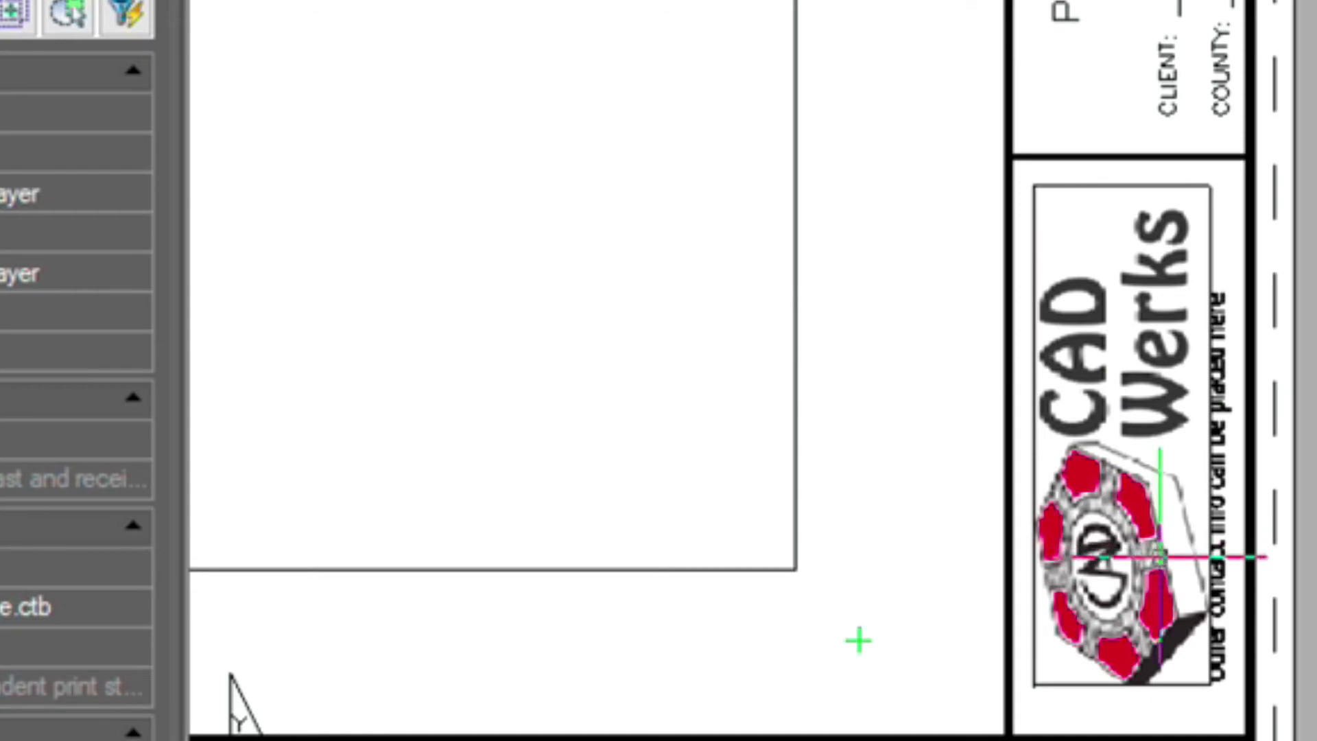
Step: Shrink the logo image by stretching its upper-right corner grip inward so it covers less of the address text
left_click(1204, 194)
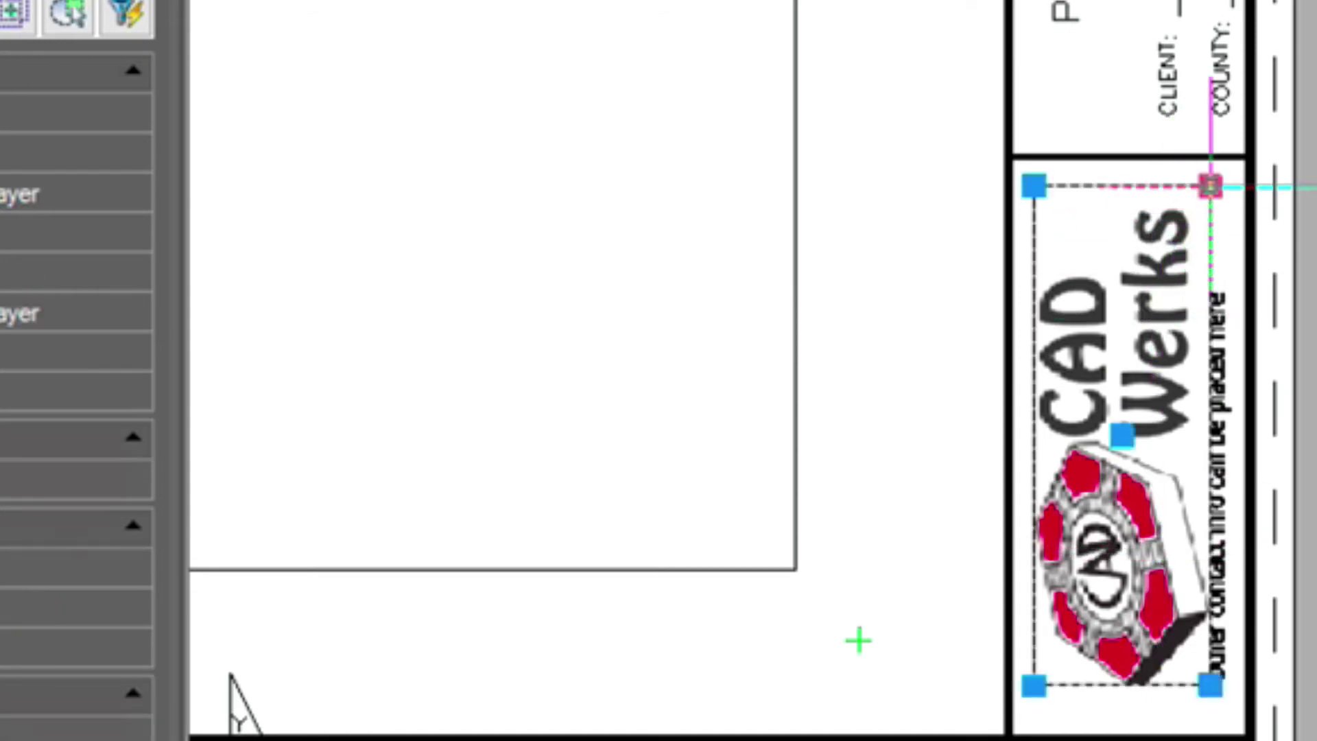
left_click(1208, 187)
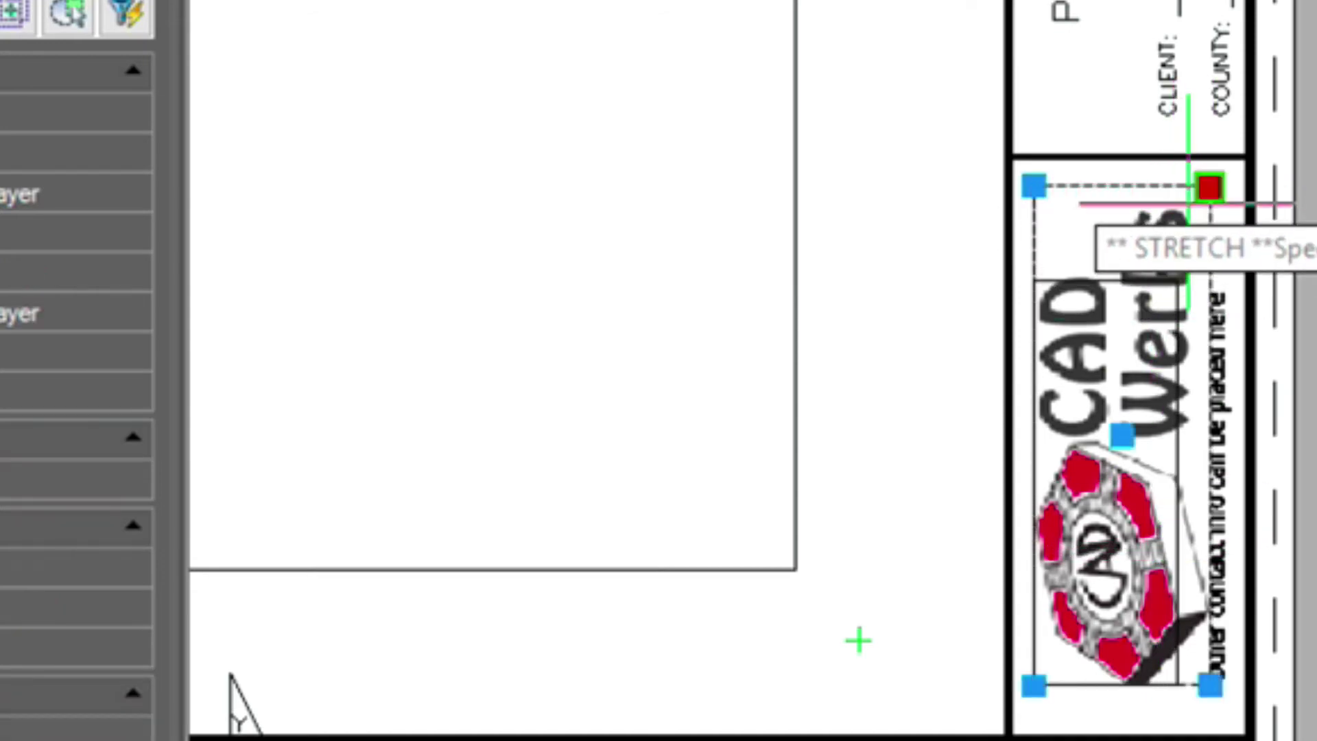
key("Escape")
left_click(1210, 185)
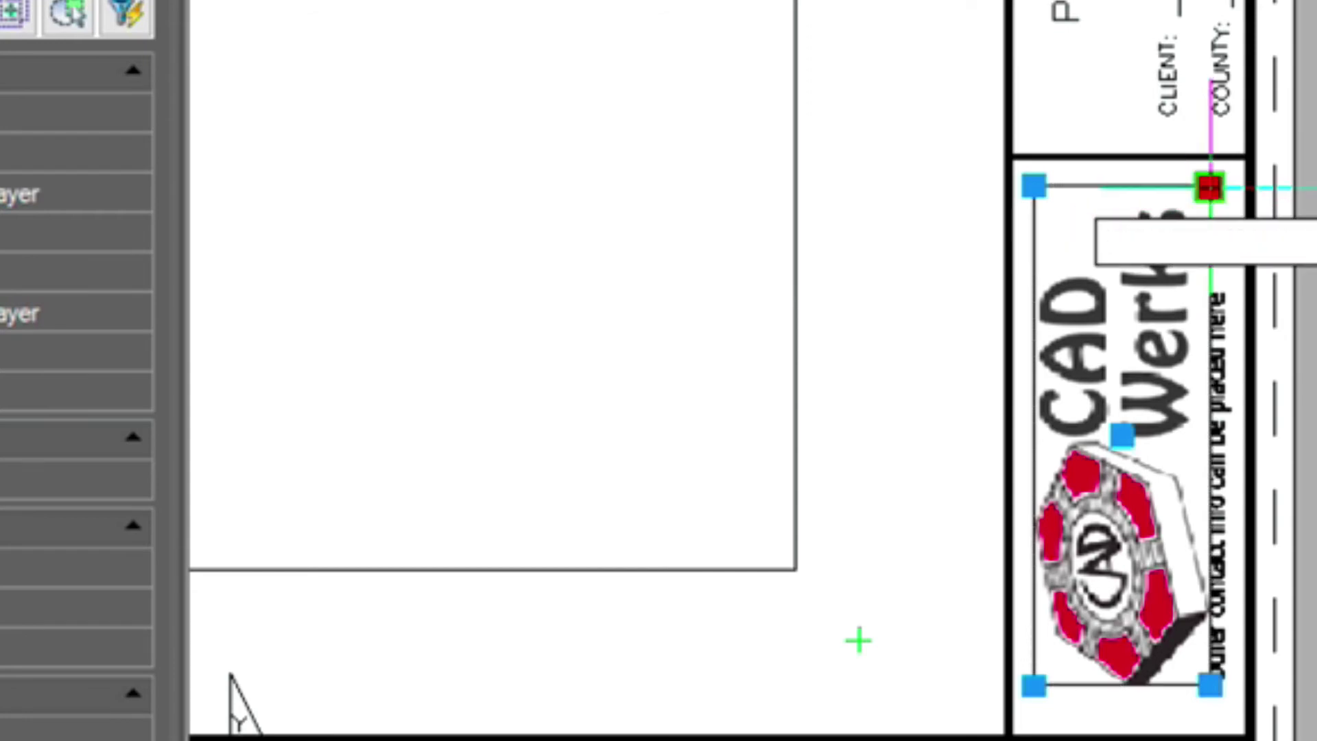
left_click(1097, 273)
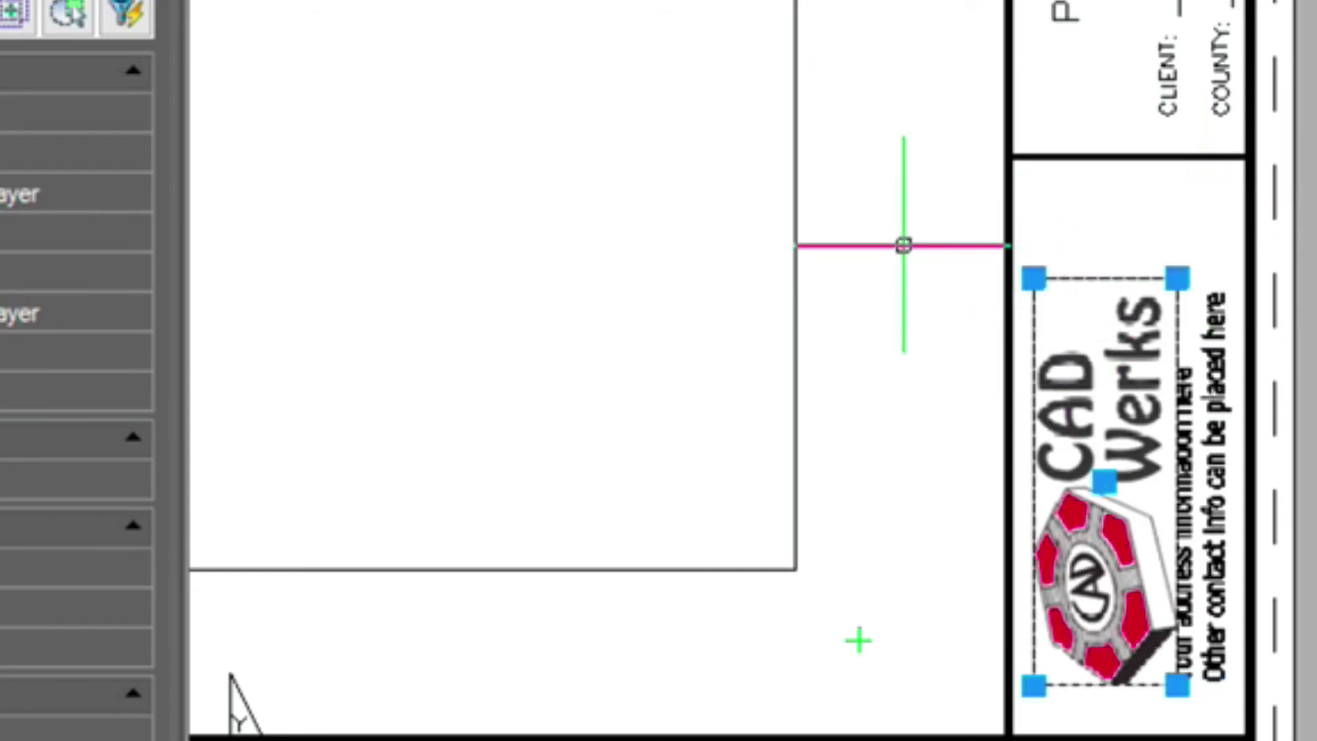
key("Escape")
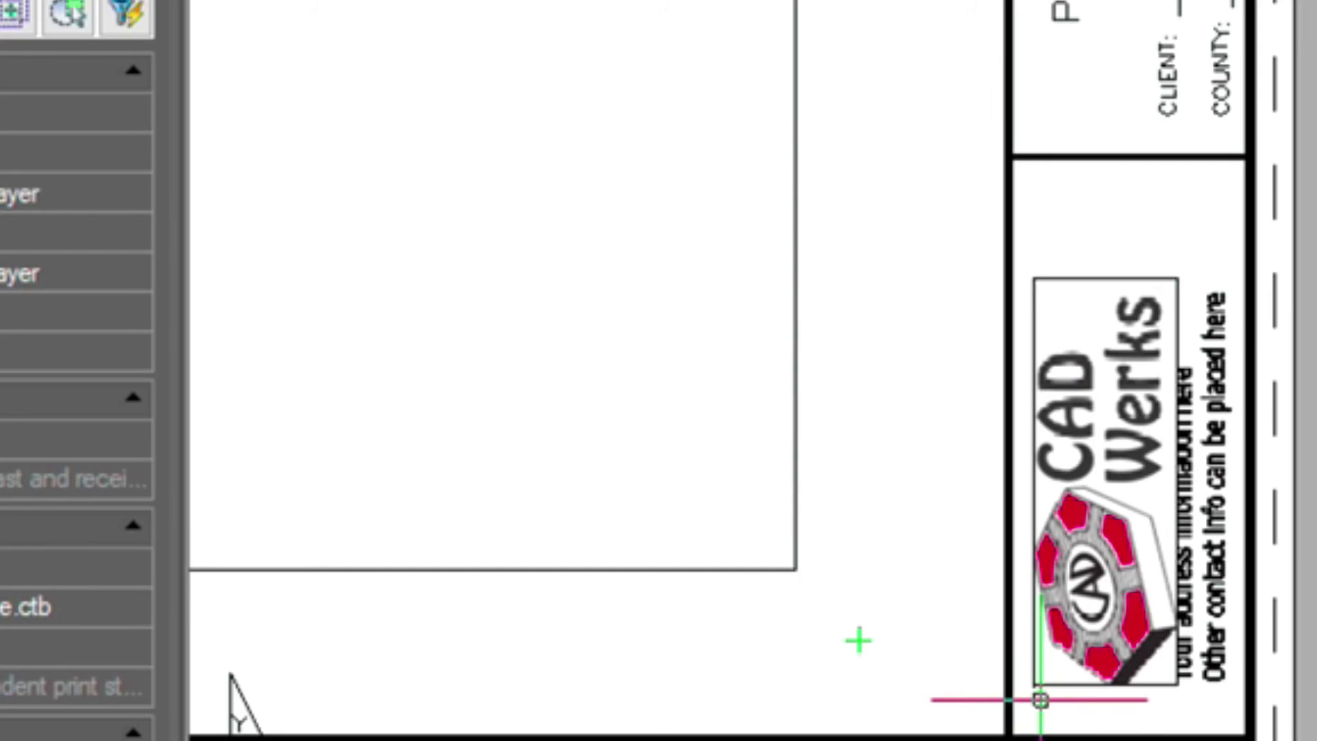
Step: Set IMAGEFRAME to 0 to hide the border around the logo image
type("IM")
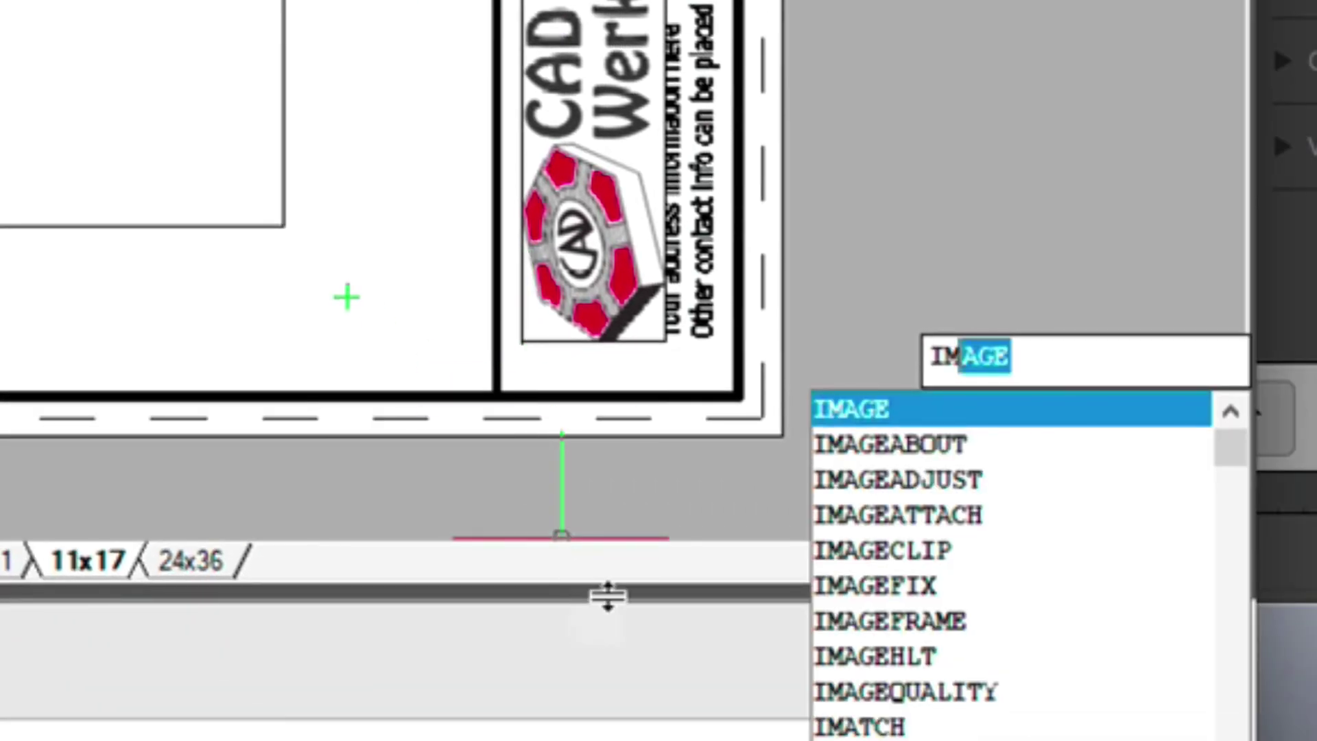
left_click(865, 620)
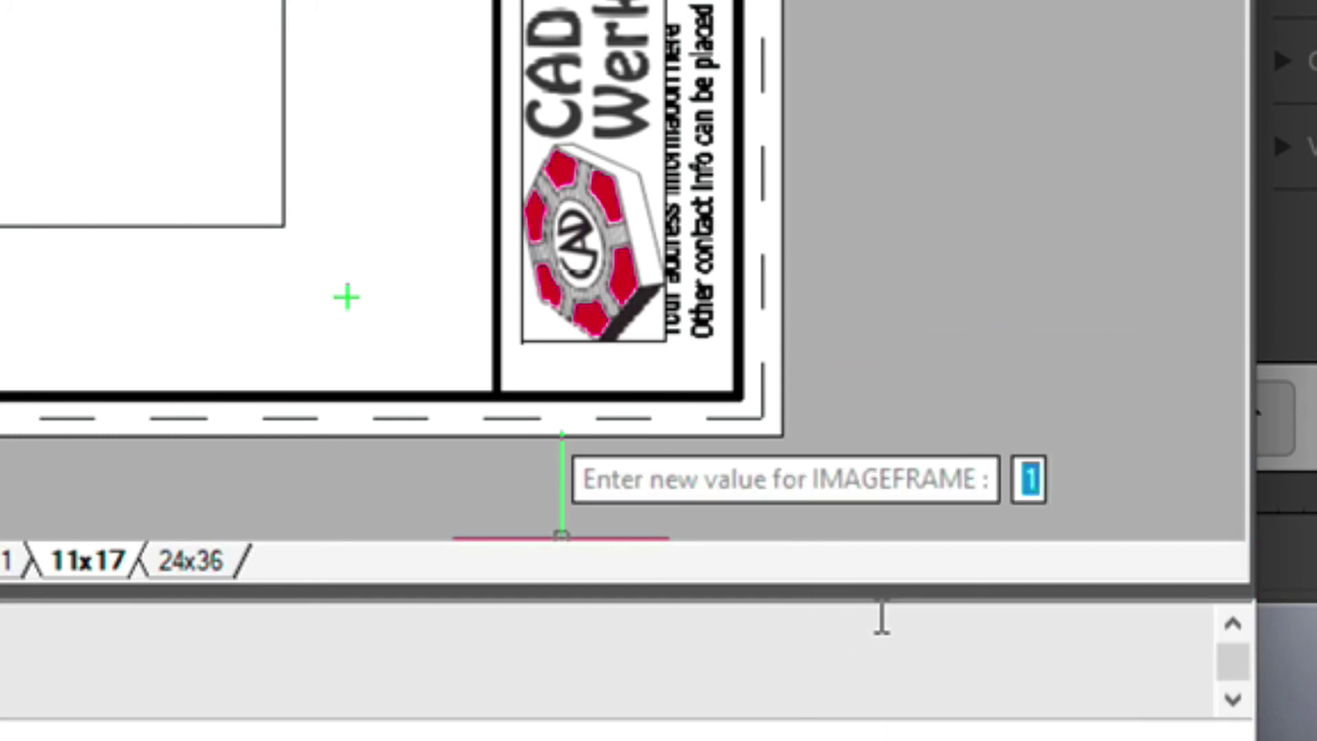
type("0")
key("Return")
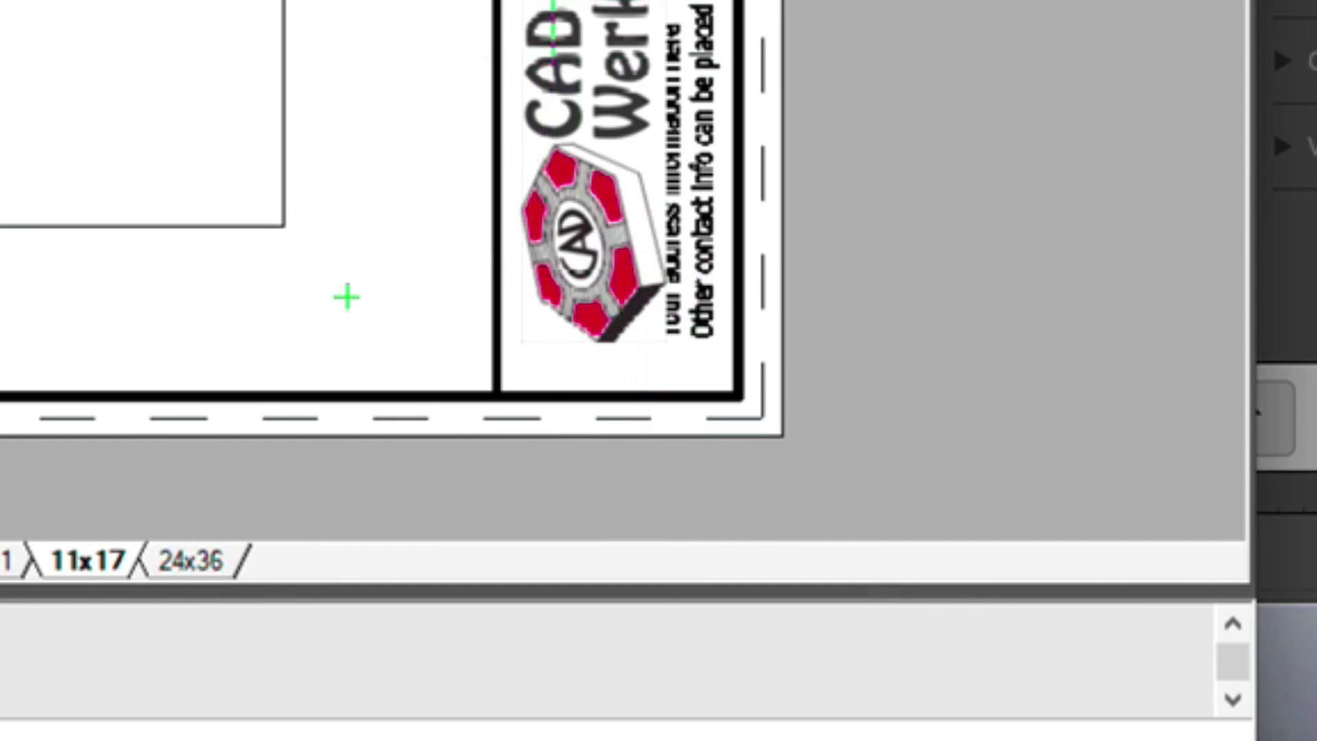
Step: Open the plot settings for the 11x17 layout
scroll(347, 126, "down", 1)
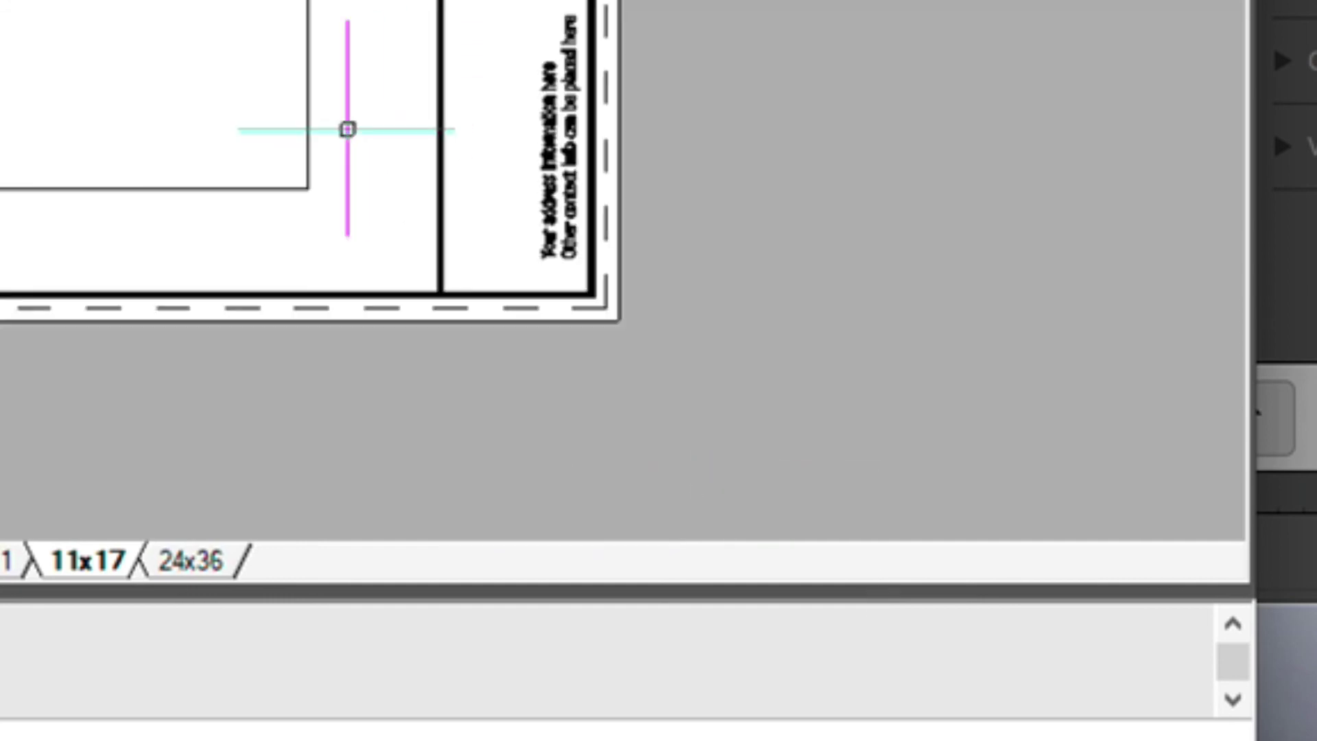
middle_click_drag(7, 2, 605, 91)
type("PLOT")
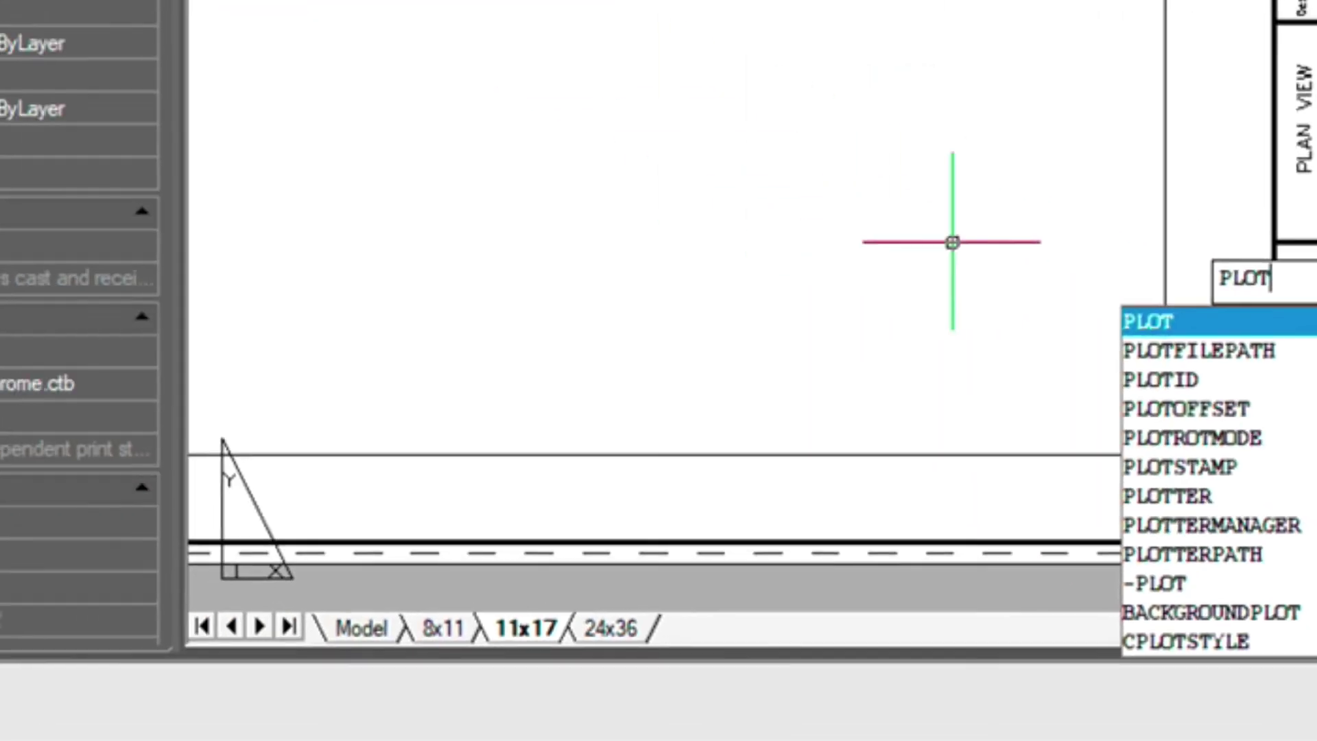
key("Return")
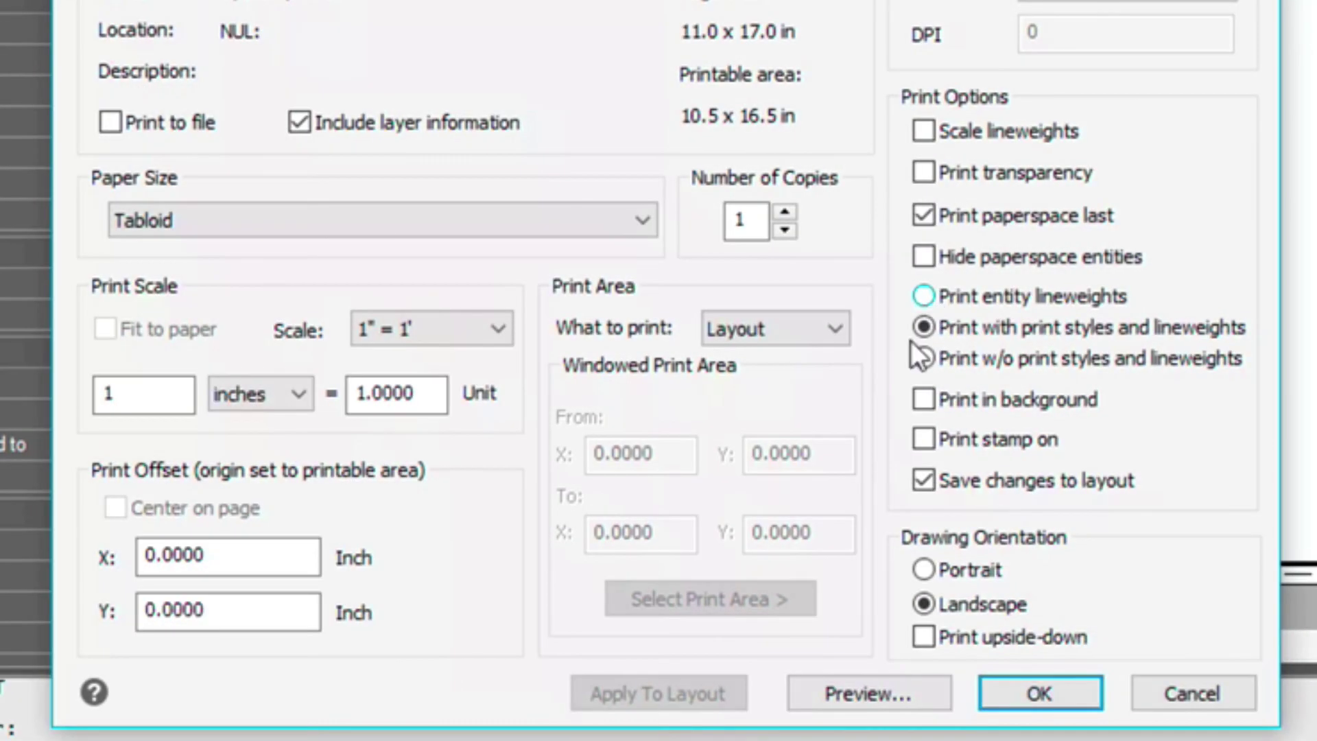